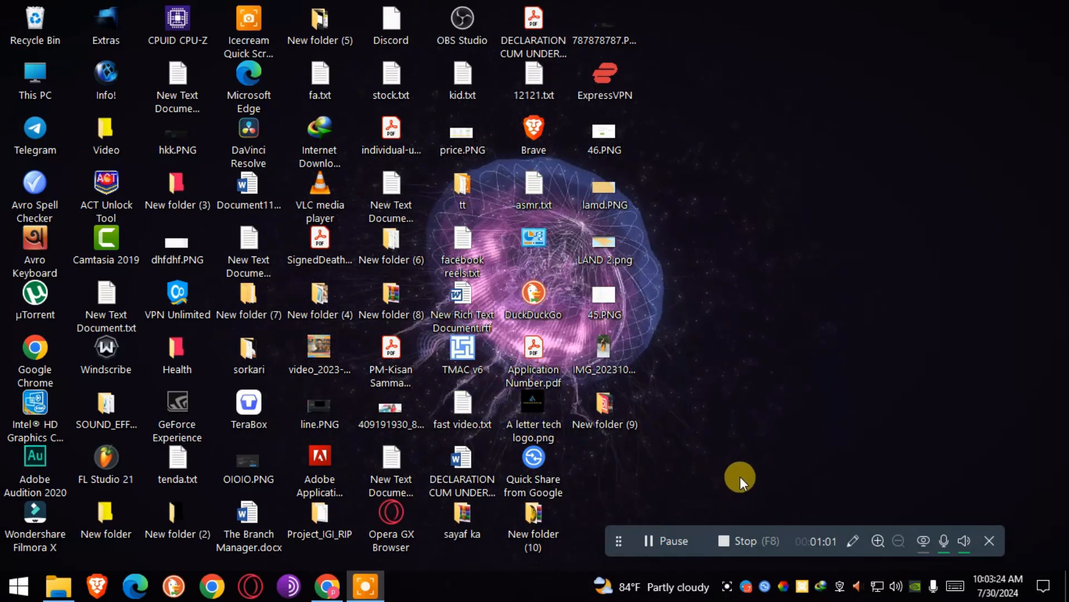
# Bring the Turbopayz site forward, view Features, and follow FREE SIGN UP to the login page.
pyautogui.click(322, 589)
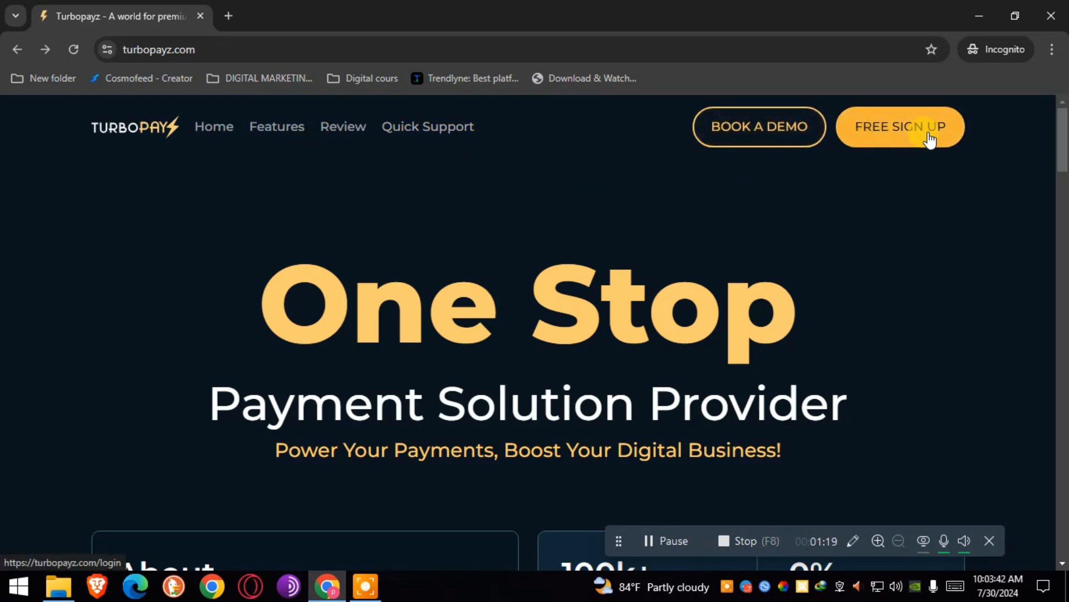
pyautogui.click(254, 127)
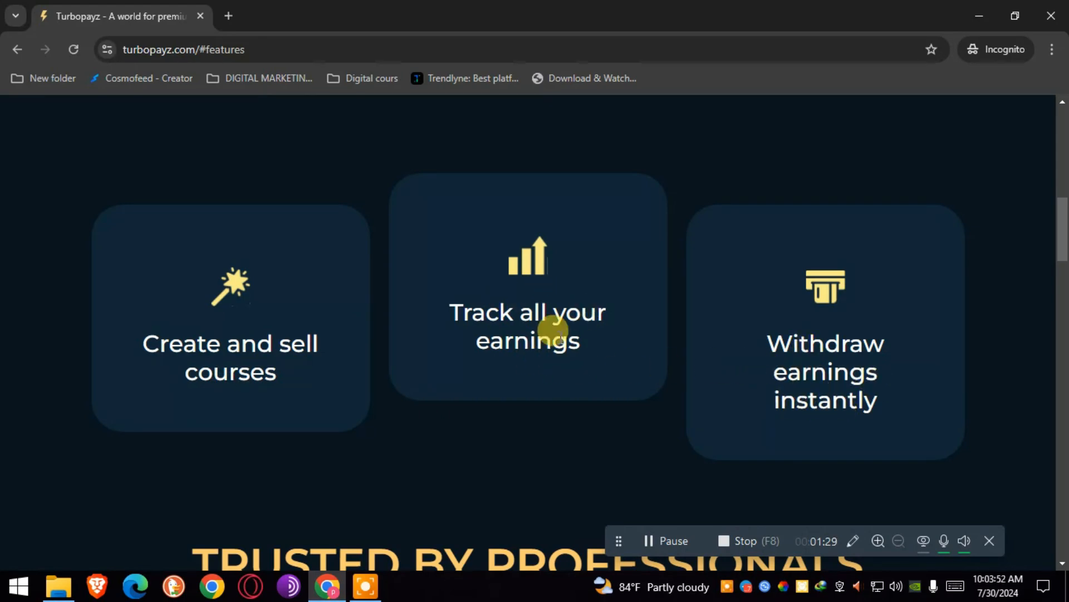
pyautogui.moveTo(1060, 258); pyautogui.dragTo(1065, 114)
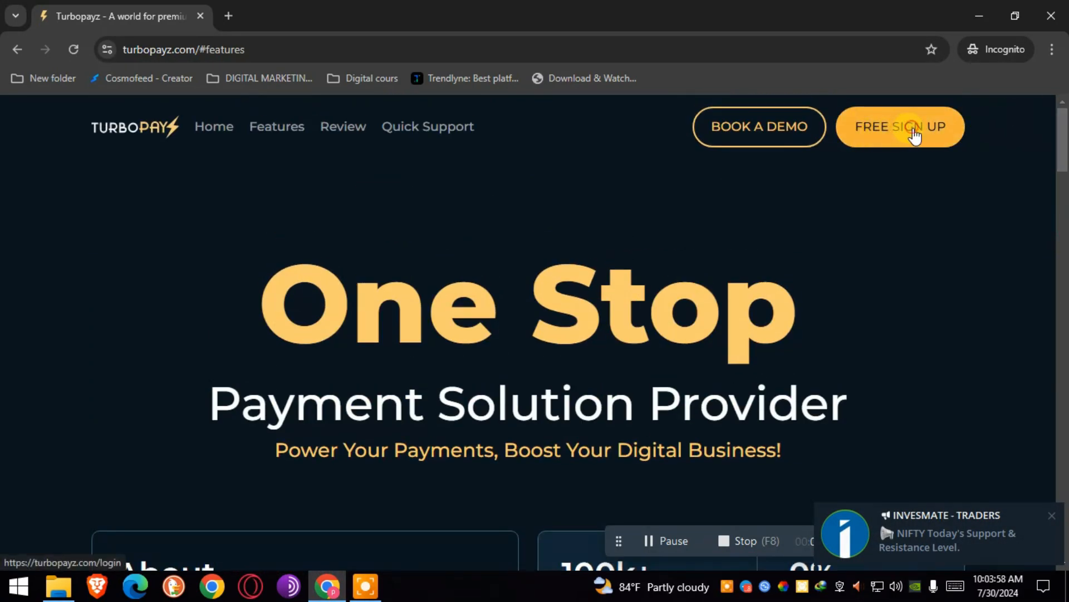
pyautogui.click(914, 136)
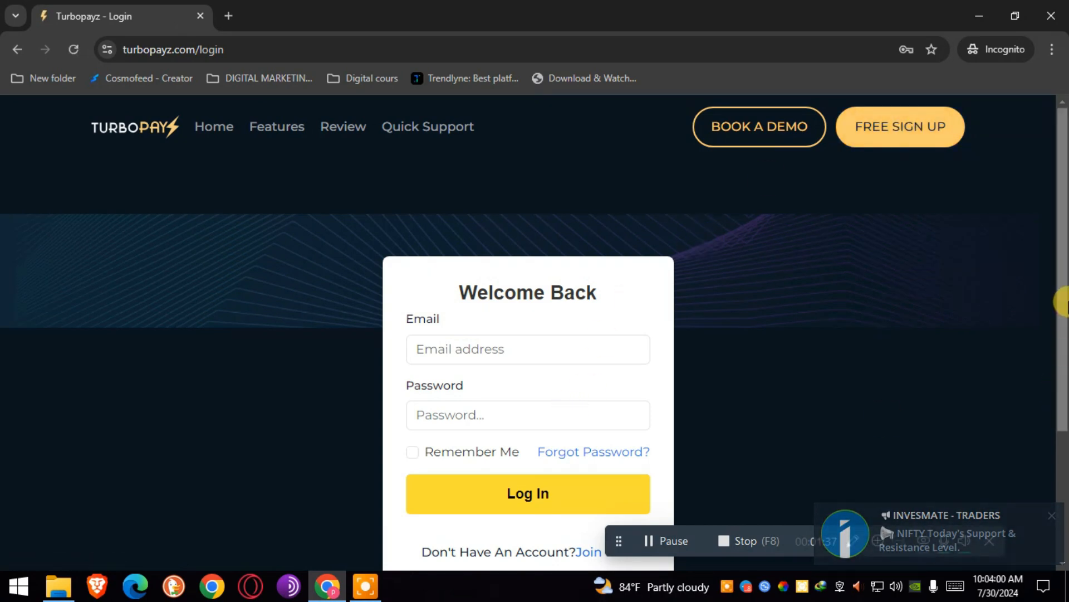
pyautogui.scroll(-1, 1058, 261)
pyautogui.scroll(-2, 1058, 253)
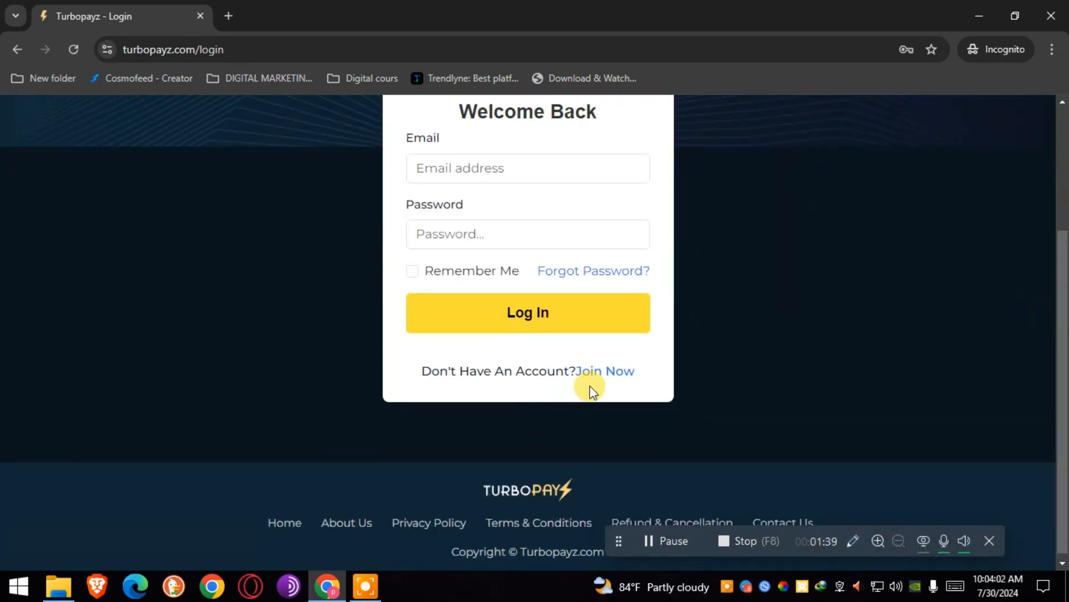
# Open the Join Now signup form and start a private tab for a temporary mailbox.
pyautogui.click(607, 371)
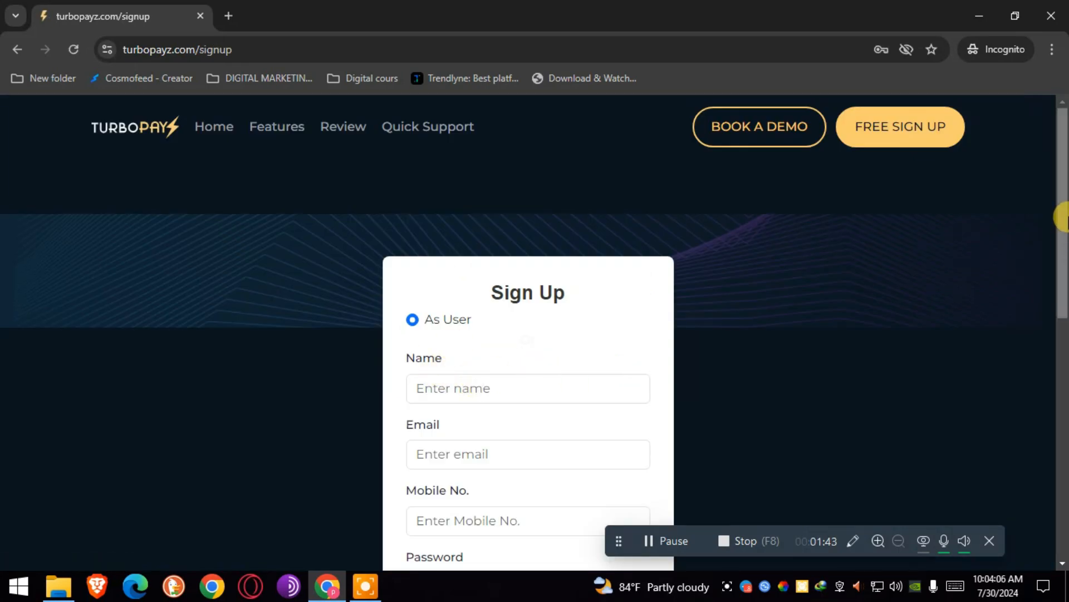
pyautogui.scroll(-4, 1063, 277)
pyautogui.scroll(1, 1063, 312)
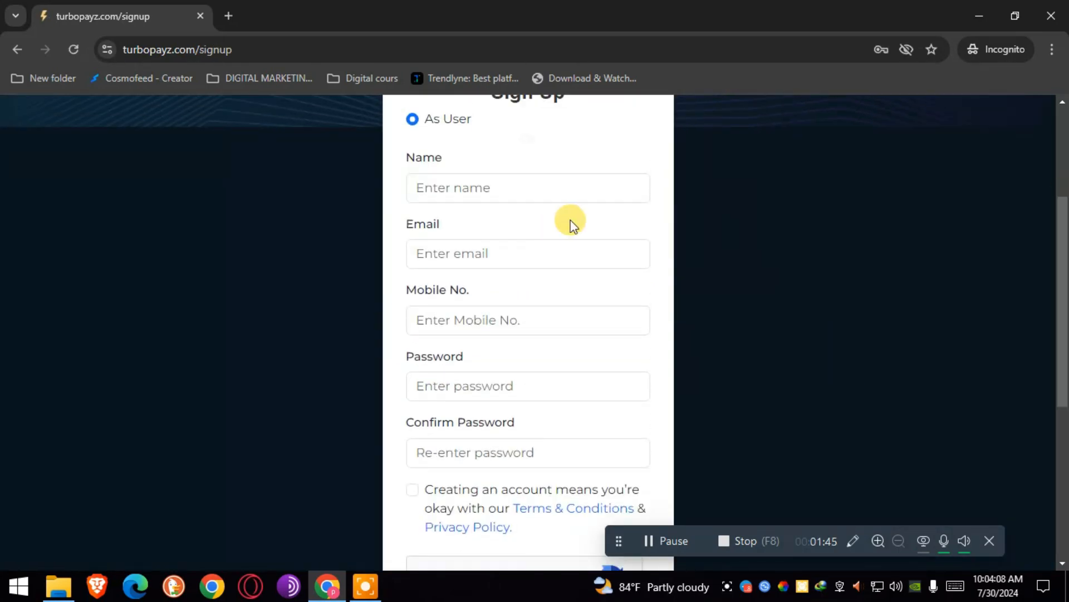
pyautogui.click(228, 16)
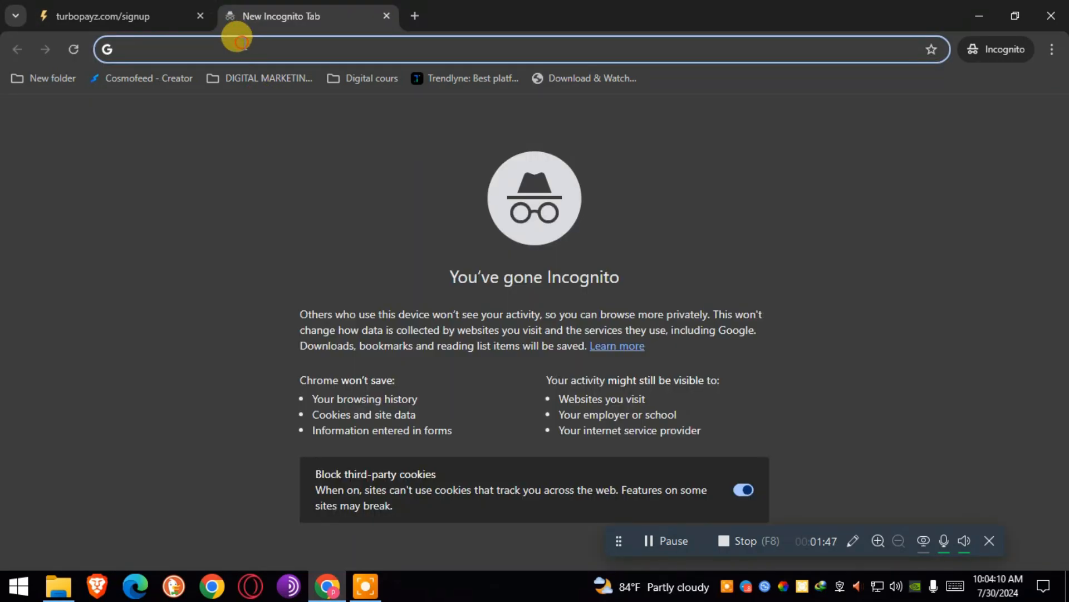
pyautogui.write('tem')
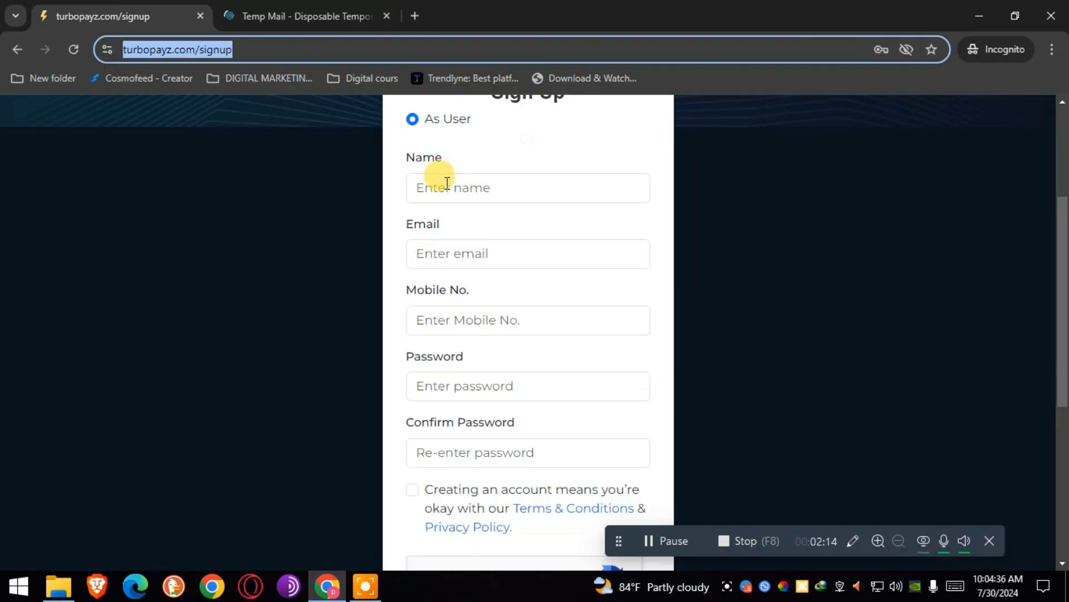
# Fill in the name, paste the temporary email address, and enter the mobile number.
pyautogui.click(448, 191)
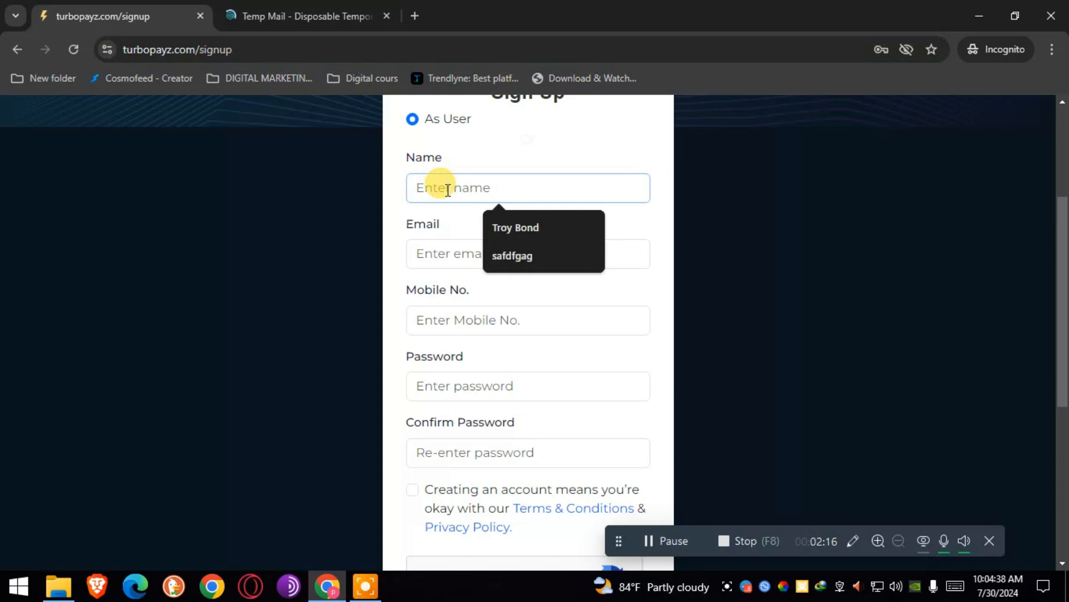
pyautogui.click(510, 227)
pyautogui.click(454, 252)
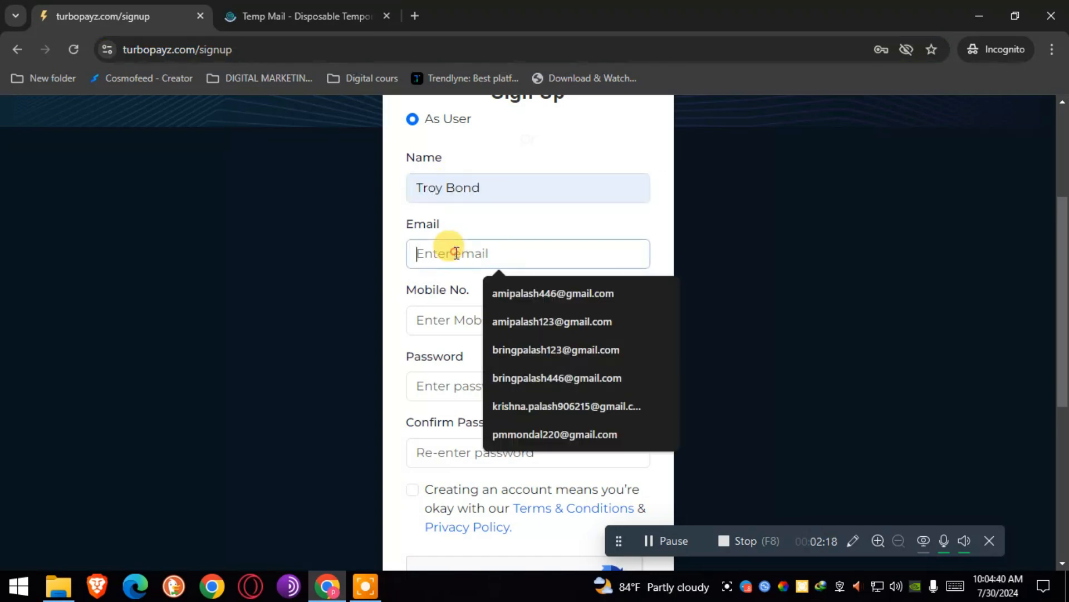
pyautogui.hotkey('ctrl', 'v')
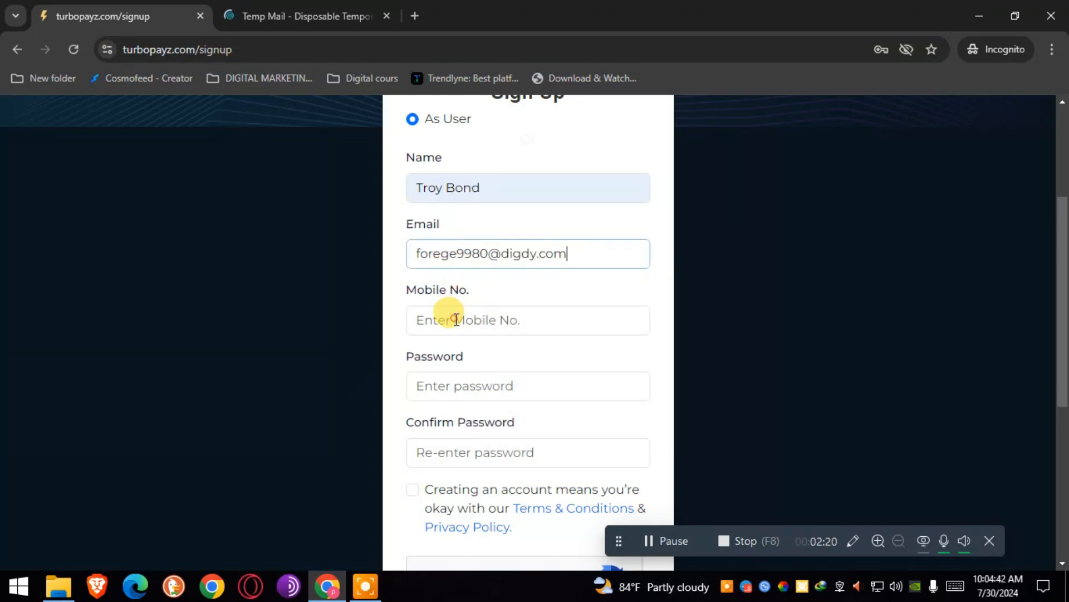
pyautogui.click(456, 319)
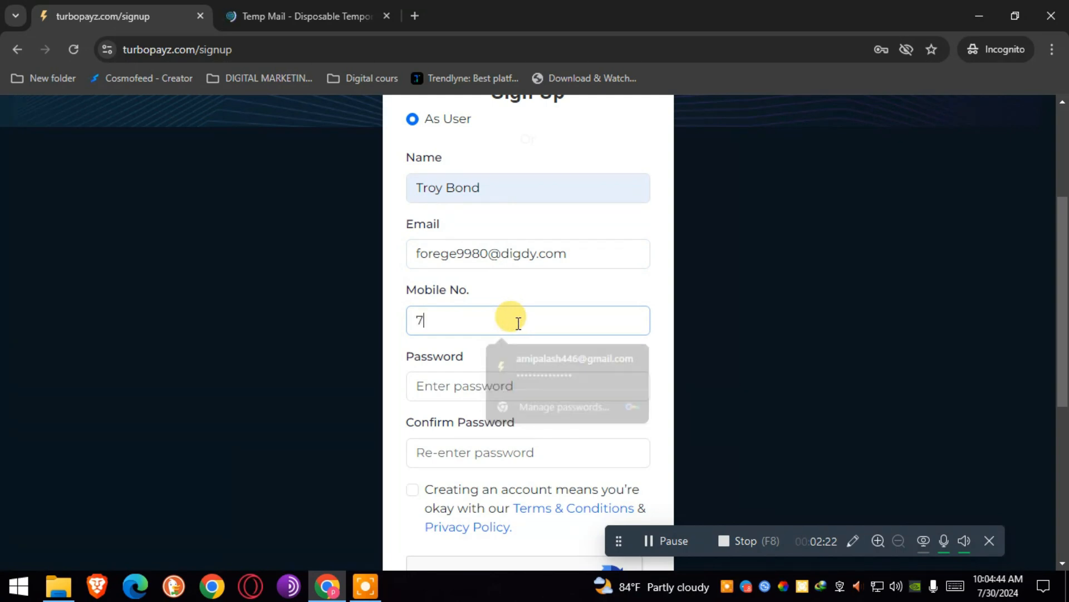
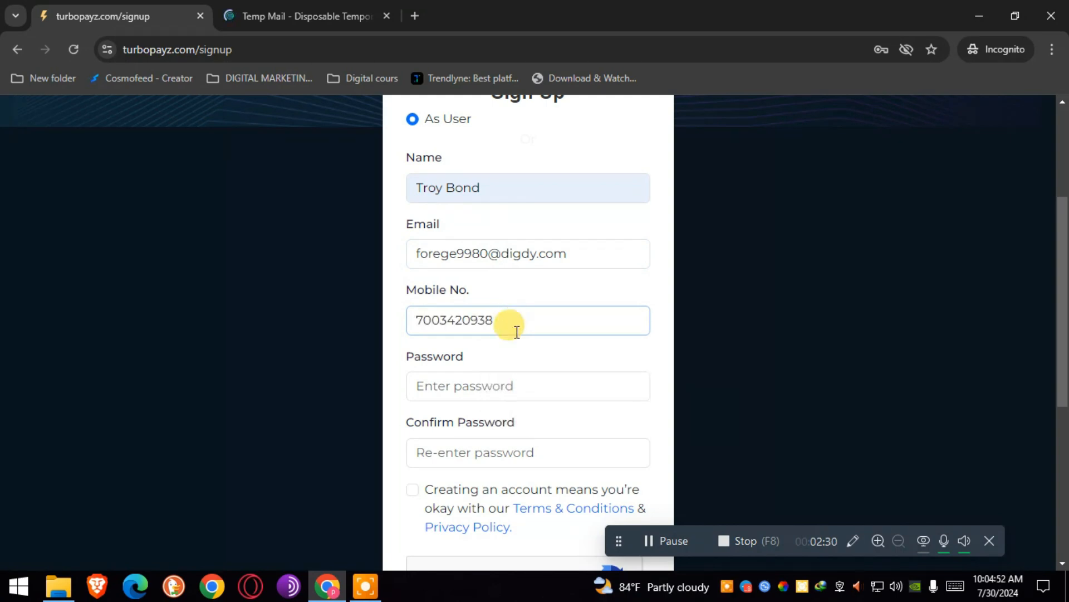
# Enter and confirm the password, pass the I'm not a robot check, and submit the signup.
pyautogui.click(493, 390)
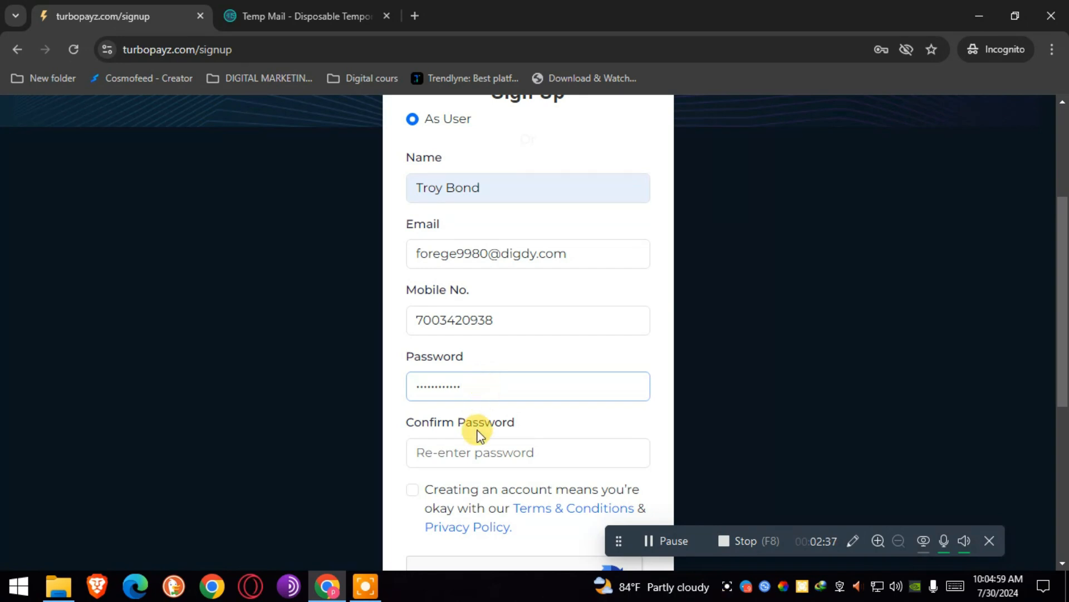
pyautogui.click(458, 452)
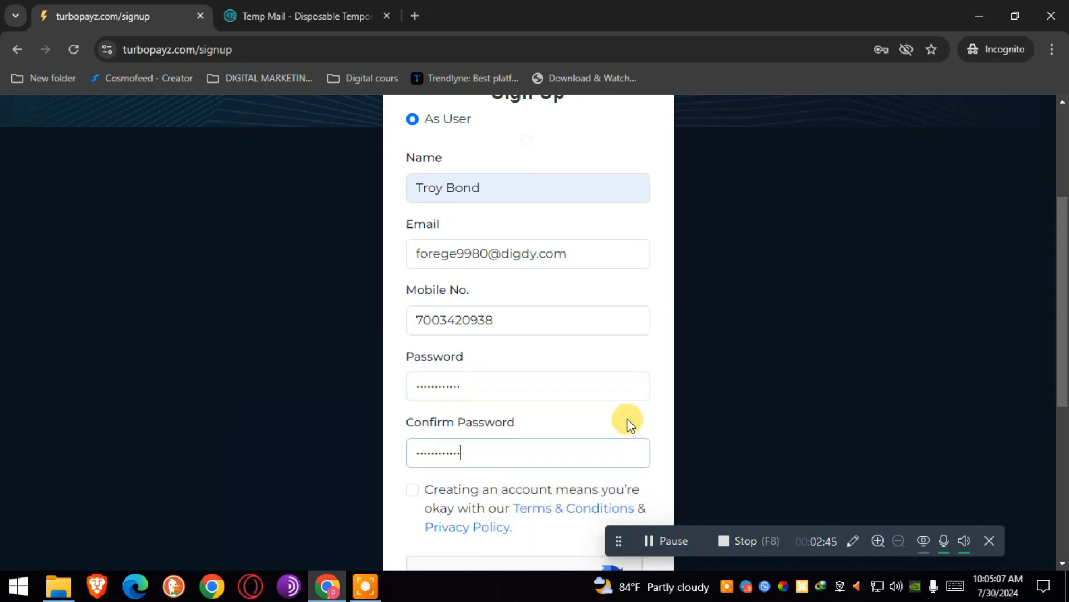
pyautogui.moveTo(1062, 365); pyautogui.dragTo(1062, 442)
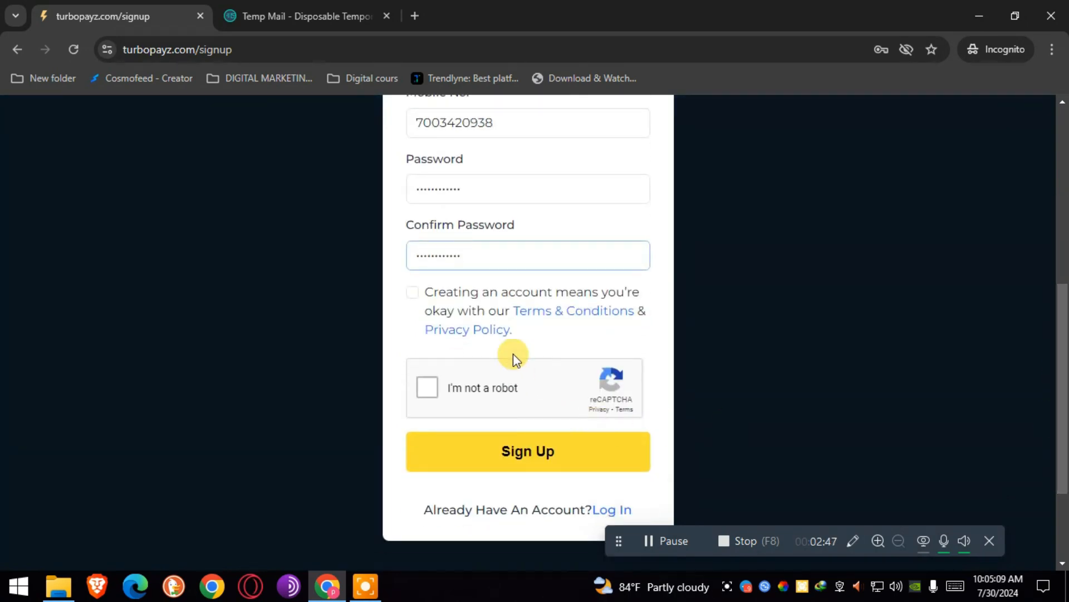
pyautogui.click(435, 388)
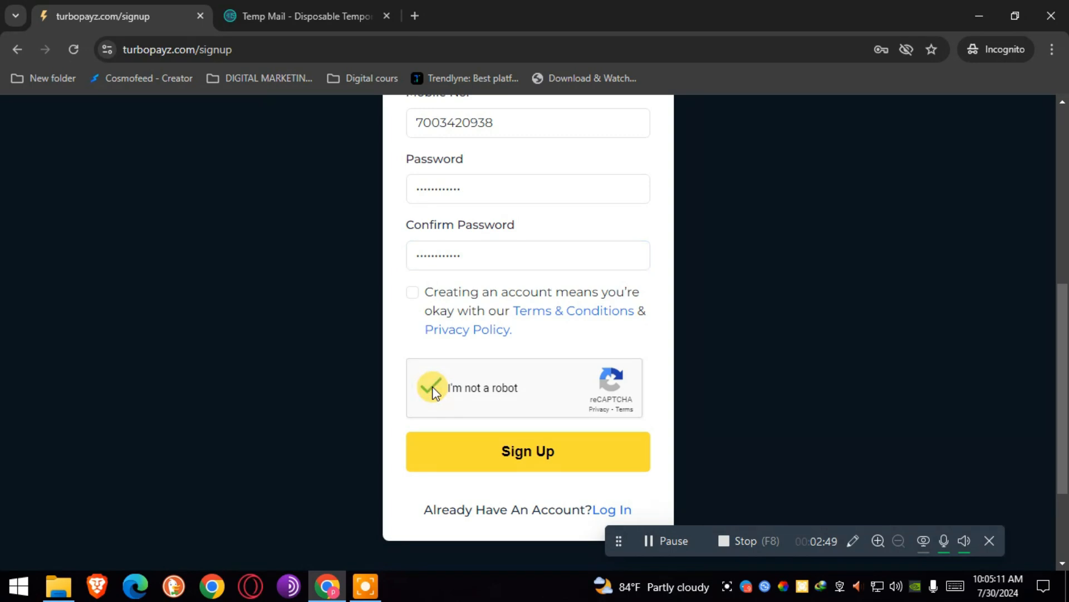
pyautogui.click(528, 450)
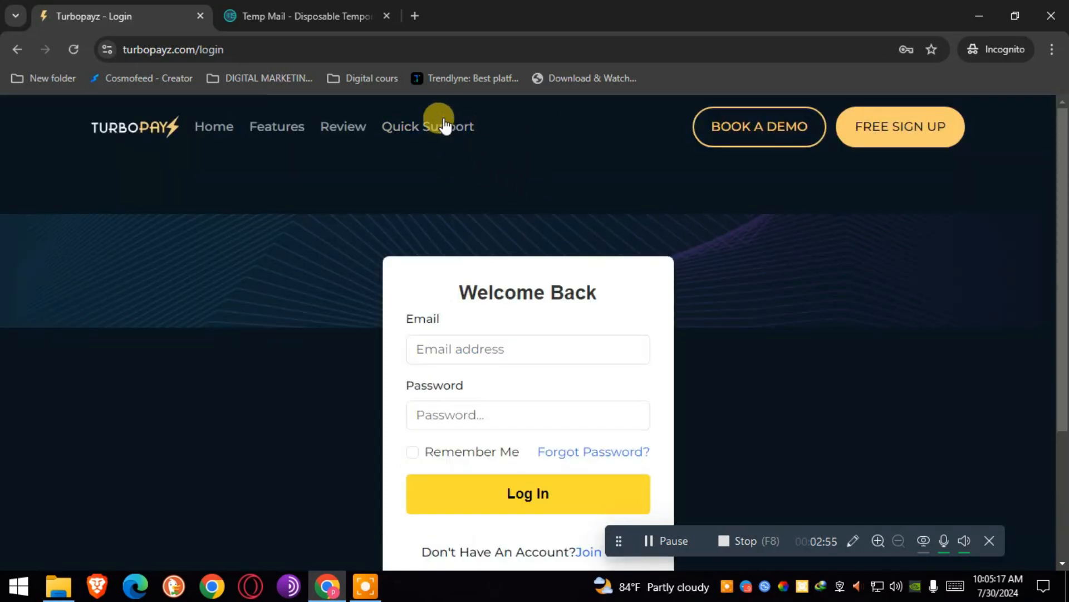
# Open the Turbopayz User Registration email in the Temp Mail inbox to reach its activation link.
pyautogui.click(299, 14)
pyautogui.moveTo(1064, 162); pyautogui.dragTo(1044, 215)
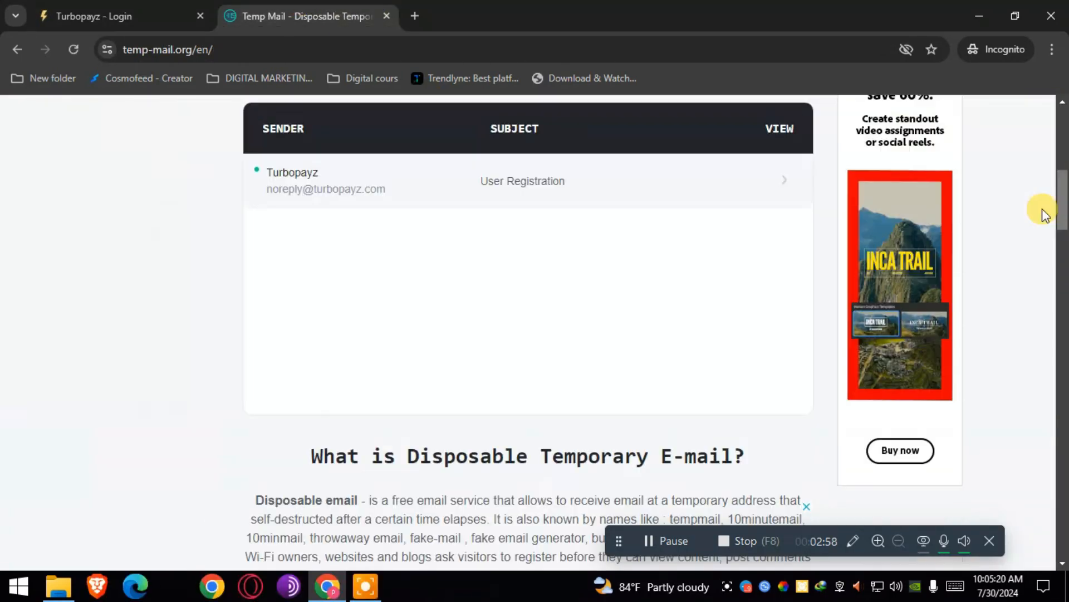
pyautogui.click(287, 179)
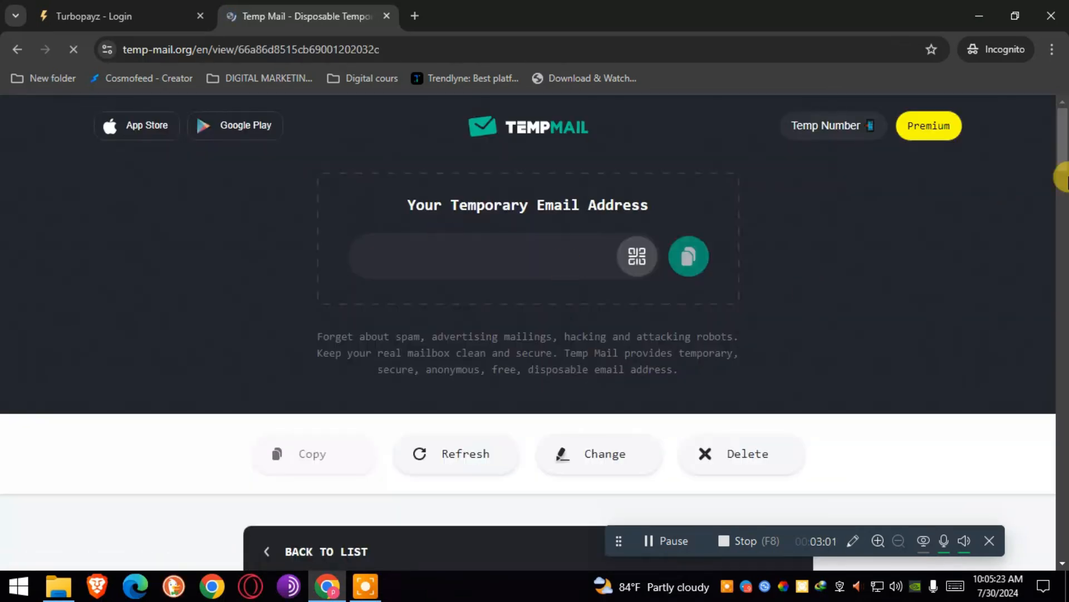
pyautogui.moveTo(1061, 174); pyautogui.dragTo(1061, 241)
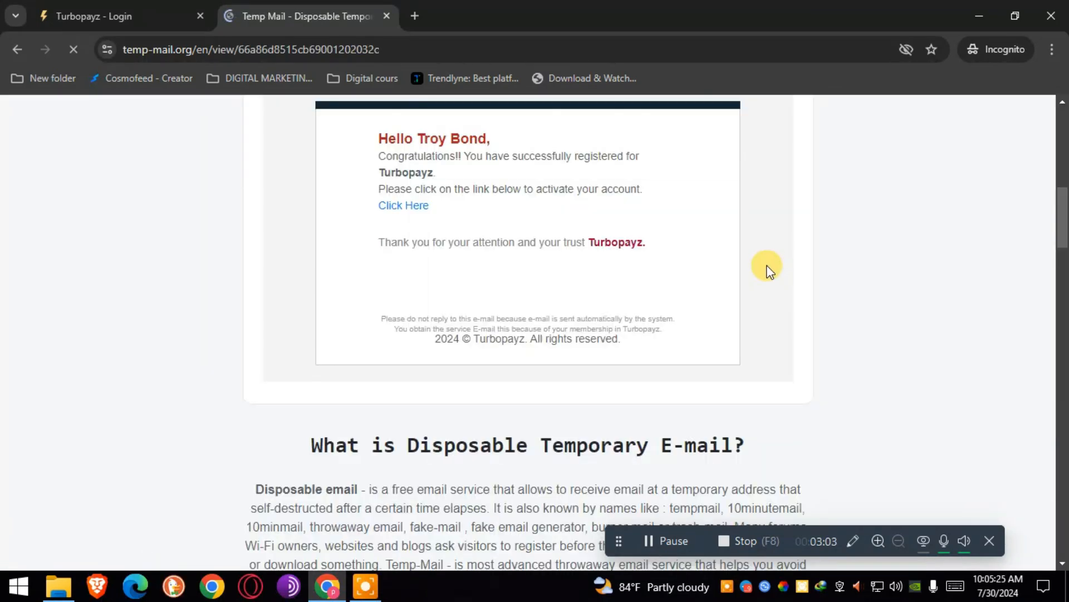
pyautogui.scroll(1, 395, 284)
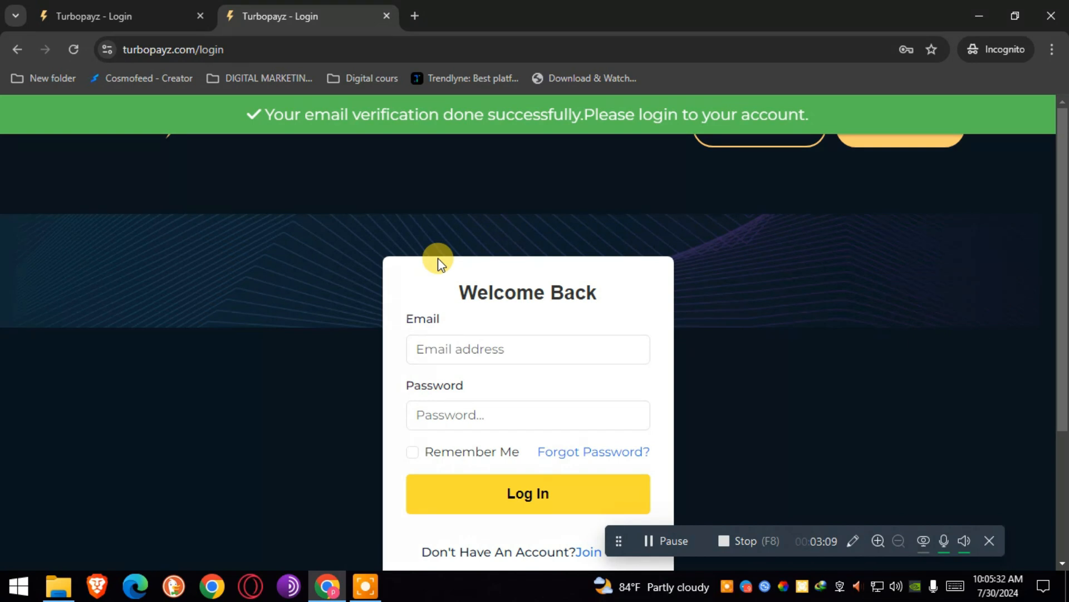
# Log in with the pasted registered email and the account password.
pyautogui.click(457, 355)
pyautogui.hotkey('ctrl', 'v')
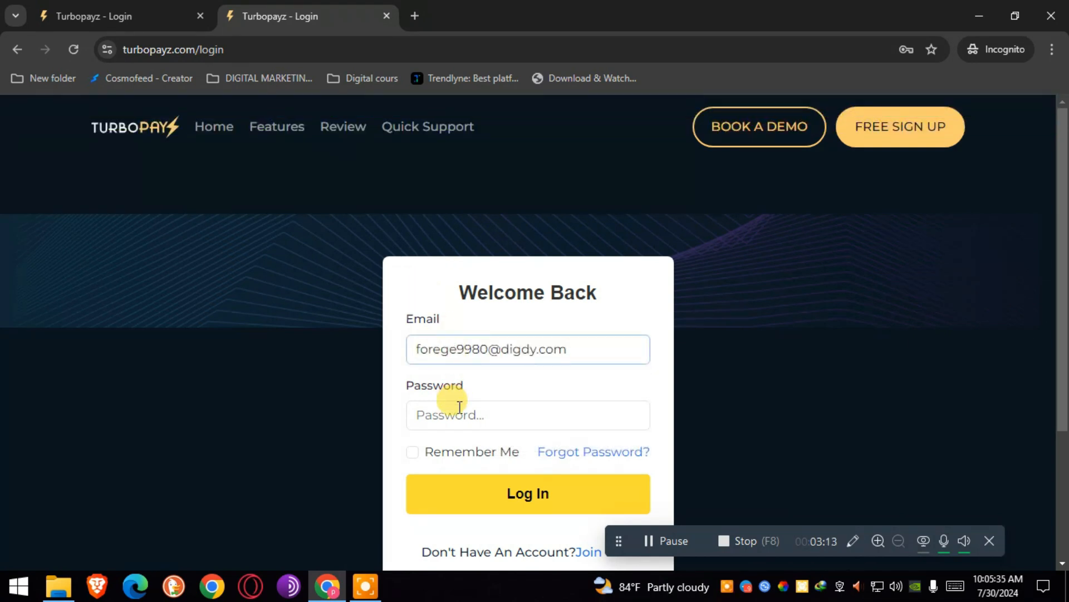
pyautogui.click(458, 407)
pyautogui.write('**')
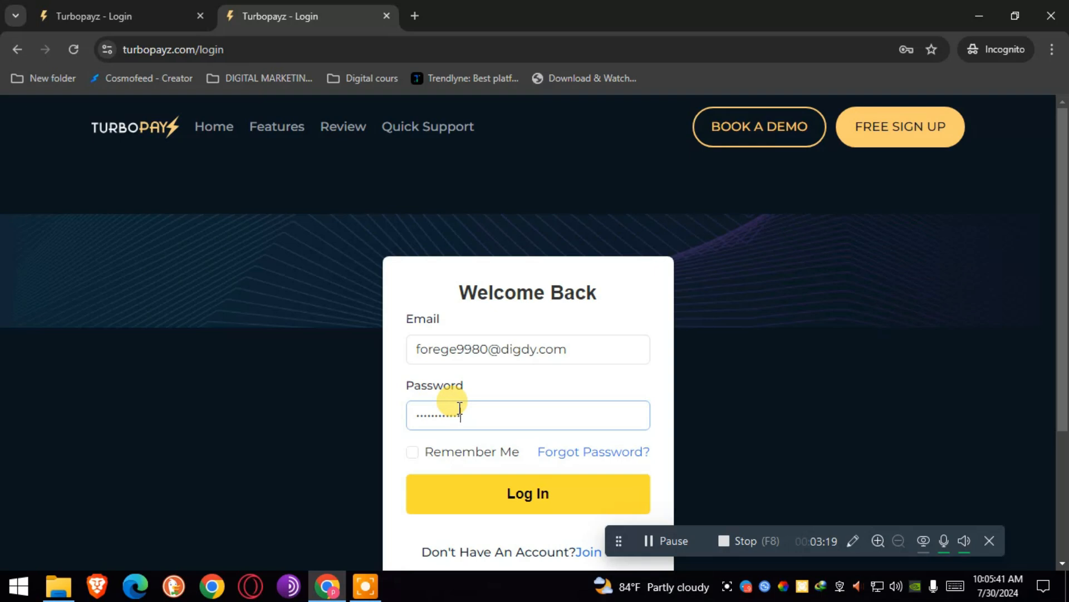
pyautogui.click(536, 502)
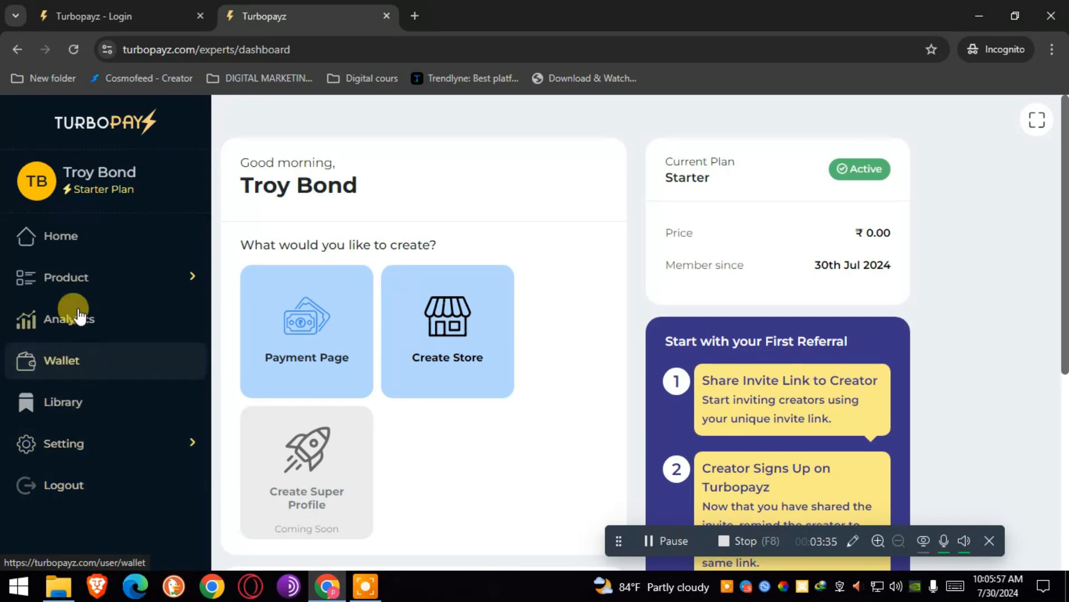
# Start a new checkout page from the product options and enter the title 'how to make mooney online'.
pyautogui.click(74, 283)
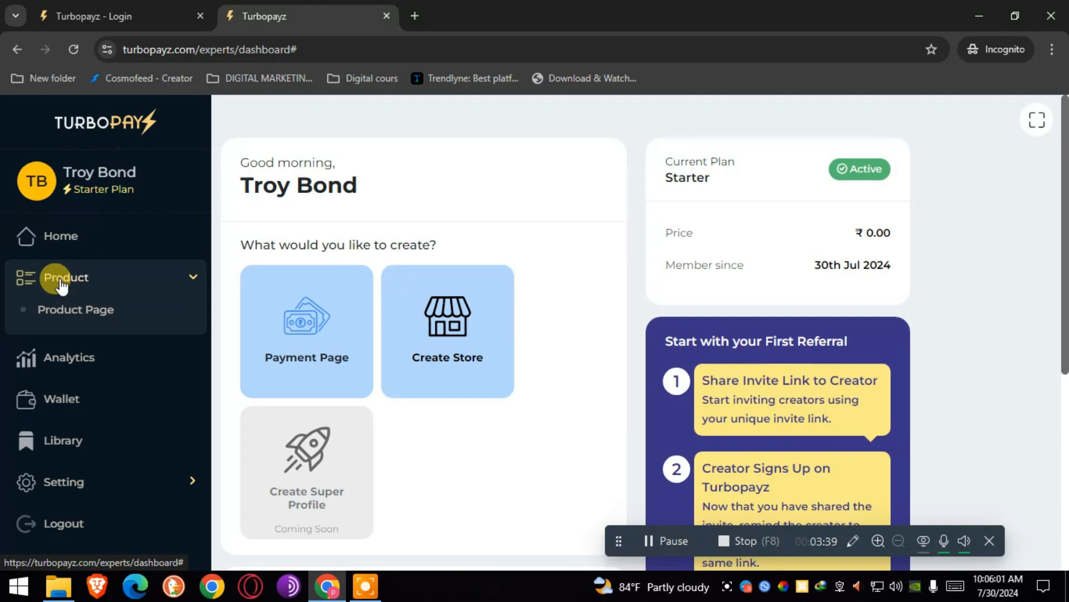
pyautogui.click(315, 322)
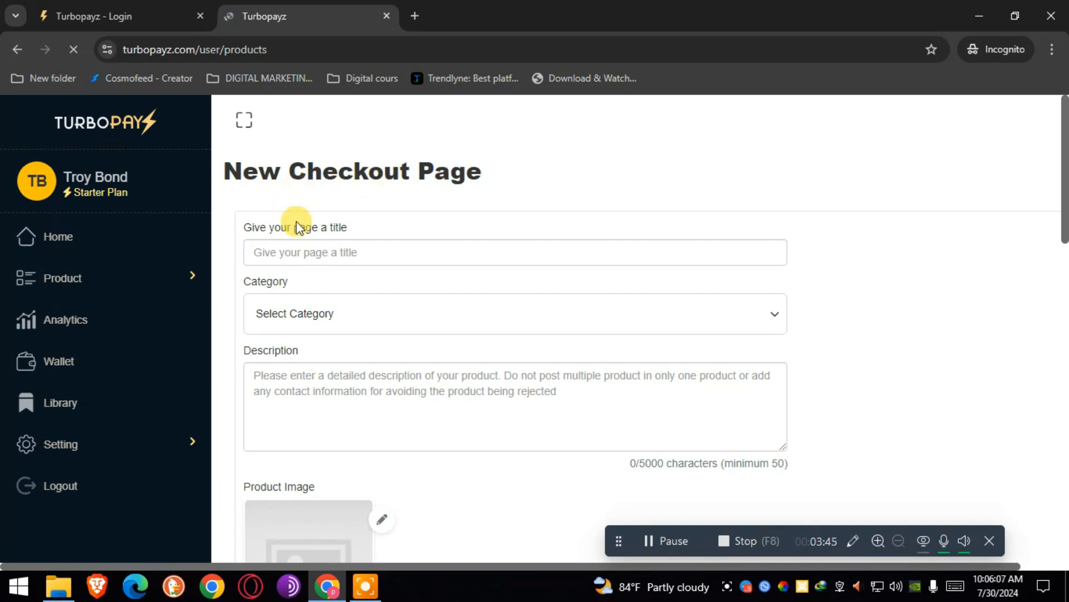
pyautogui.click(317, 253)
pyautogui.write('hoo')
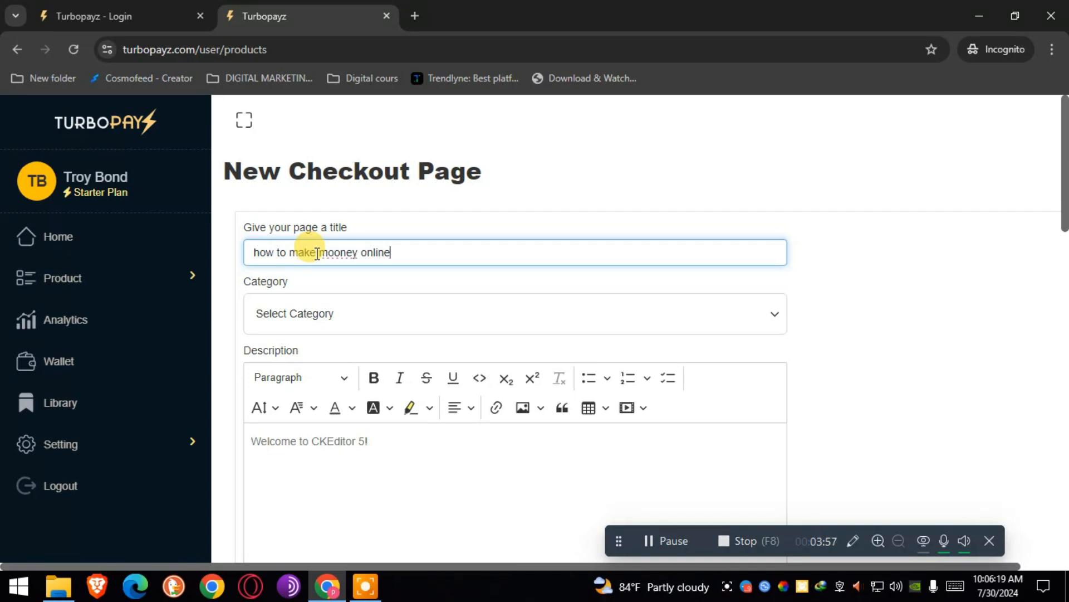
# Set the checkout page category to Education.
pyautogui.click(270, 313)
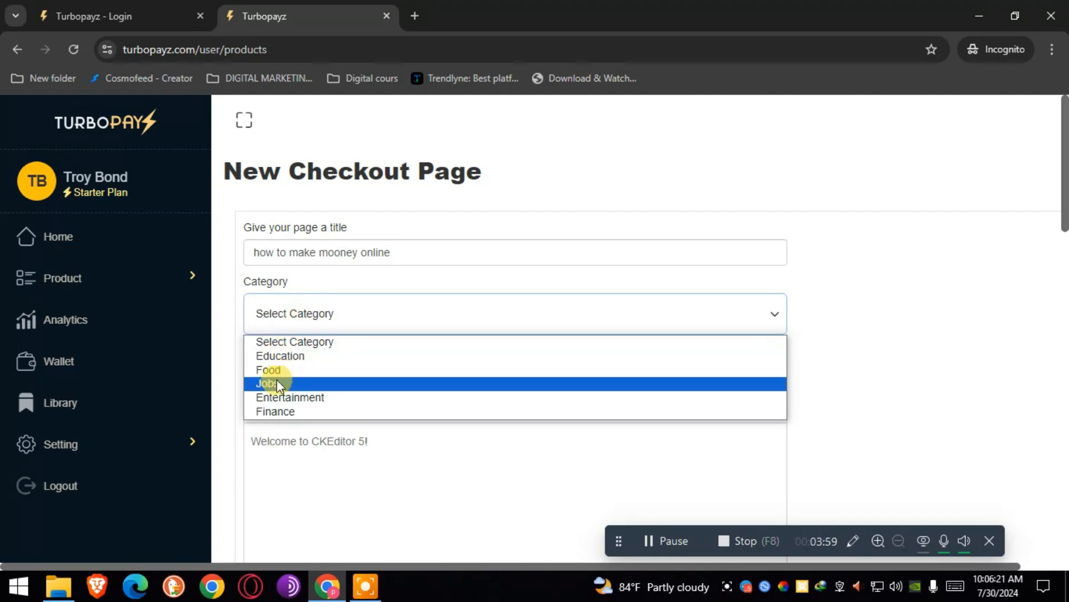
pyautogui.click(273, 356)
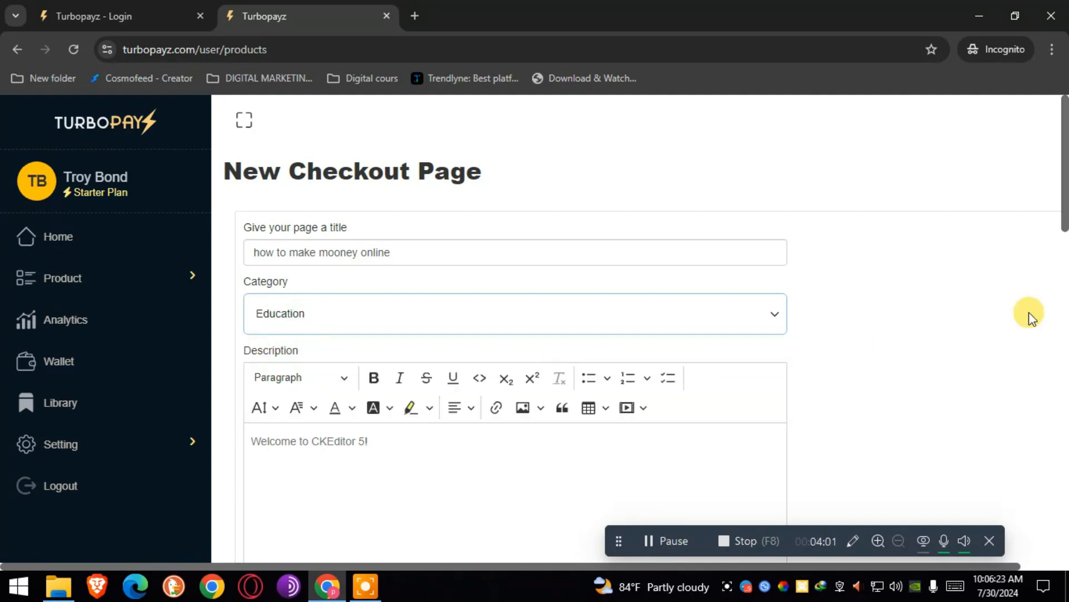
pyautogui.moveTo(1062, 210); pyautogui.dragTo(1063, 241)
pyautogui.click(448, 124)
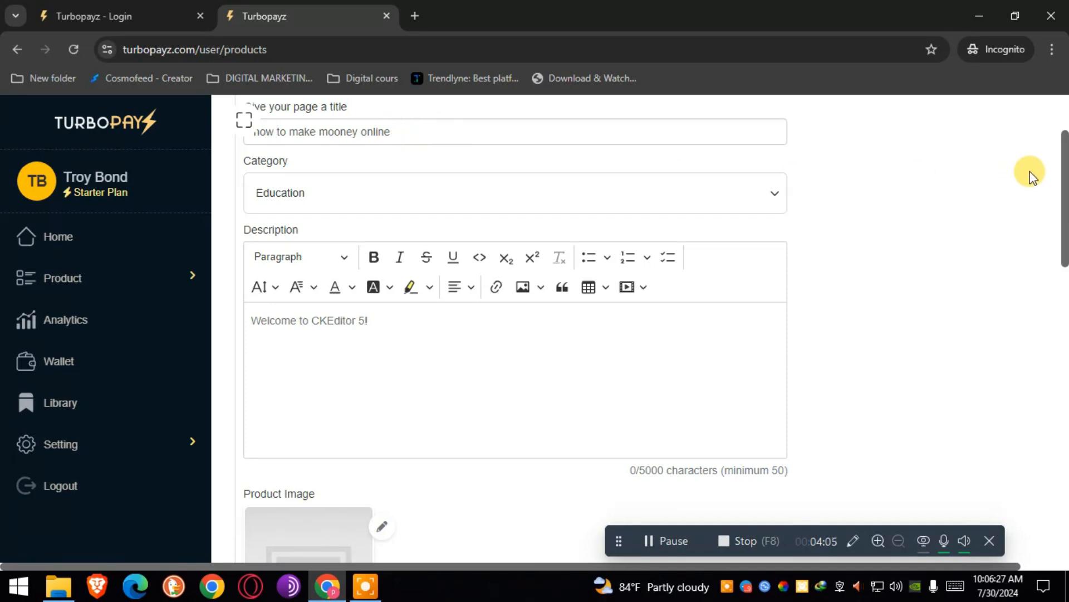
# Copy the page title 'how to make mooney online' into the Description editor.
pyautogui.moveTo(1063, 179); pyautogui.dragTo(1062, 150)
pyautogui.click(418, 225)
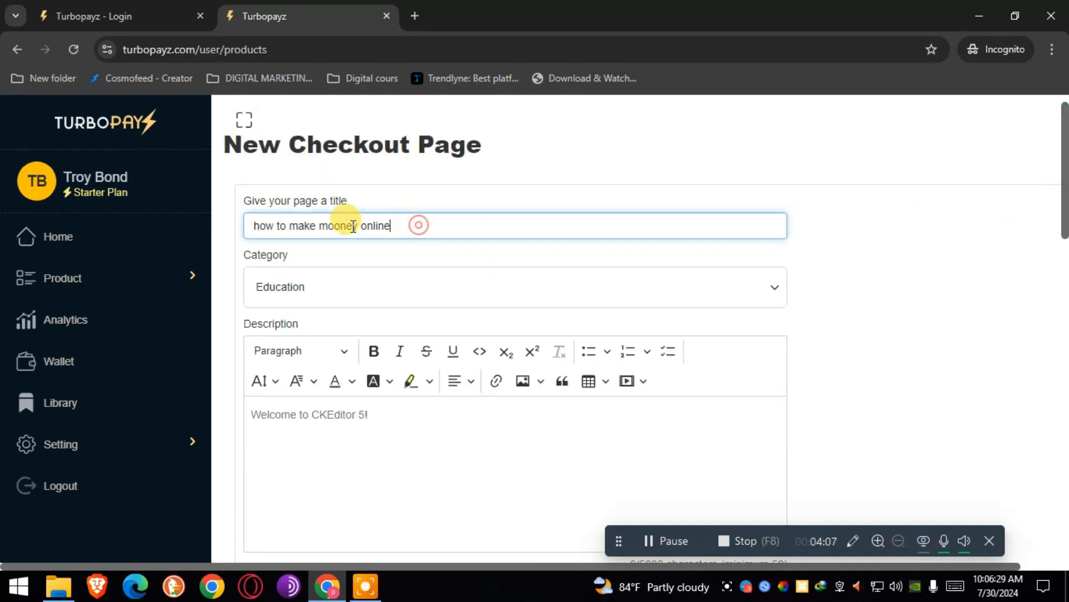
pyautogui.moveTo(418, 225); pyautogui.dragTo(225, 222)
pyautogui.hotkey('ctrl', 'c')
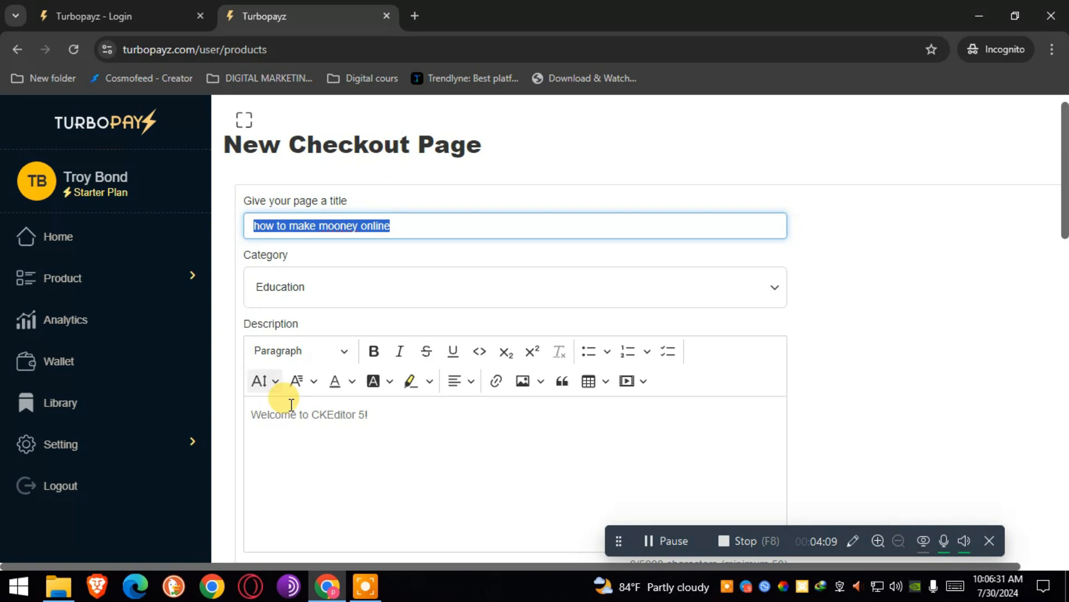
pyautogui.click(305, 456)
pyautogui.hotkey('ctrl', 'v')
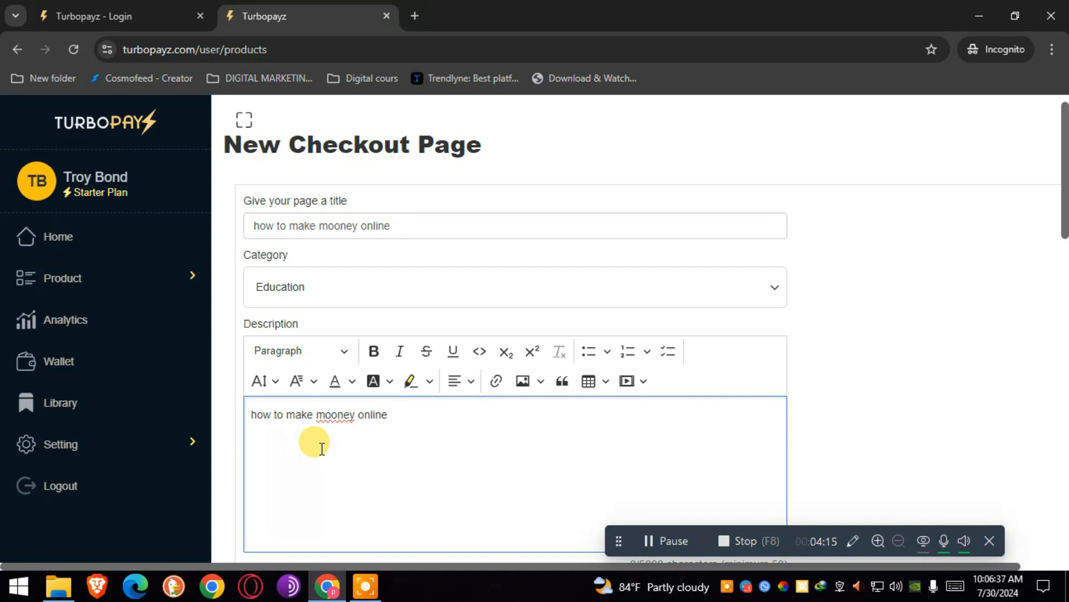
# Colour the description text orange using Font Color.
pyautogui.moveTo(396, 413); pyautogui.dragTo(243, 416)
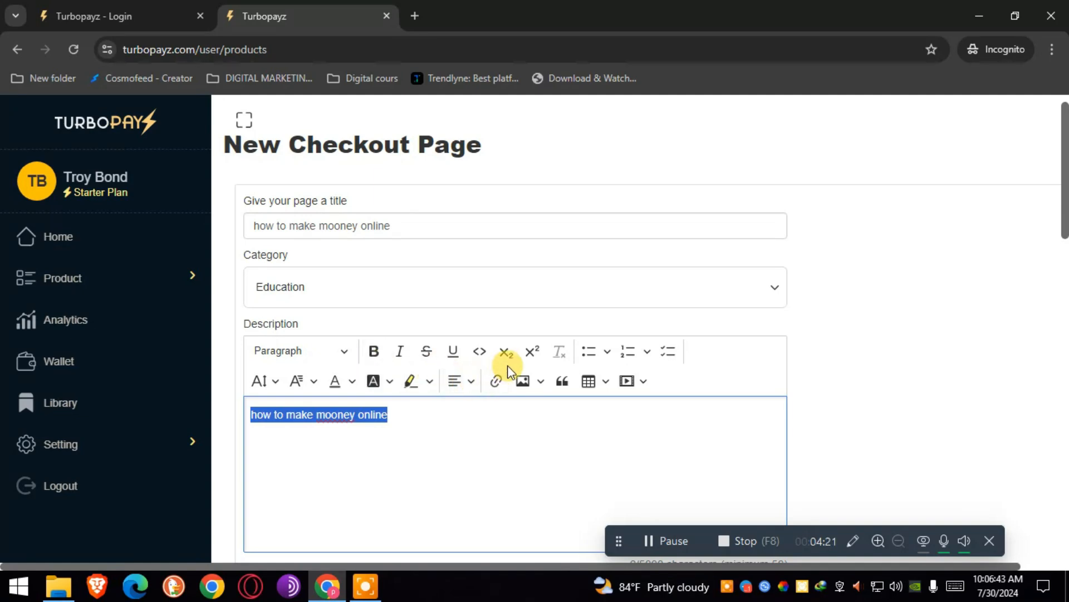
pyautogui.click(352, 382)
pyautogui.click(340, 457)
pyautogui.click(297, 471)
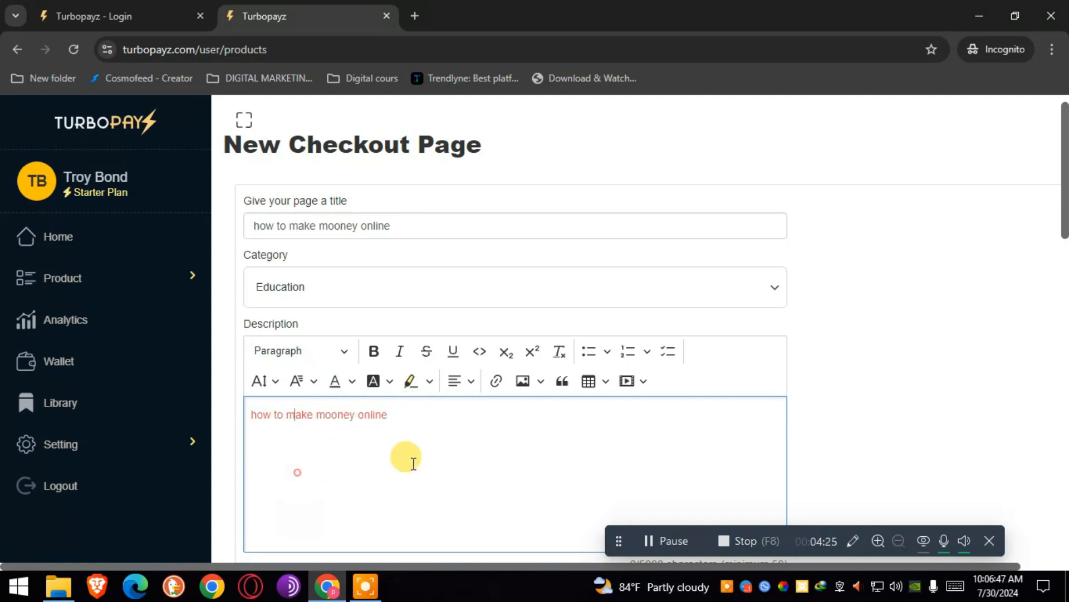
pyautogui.moveTo(1064, 223); pyautogui.dragTo(1060, 298)
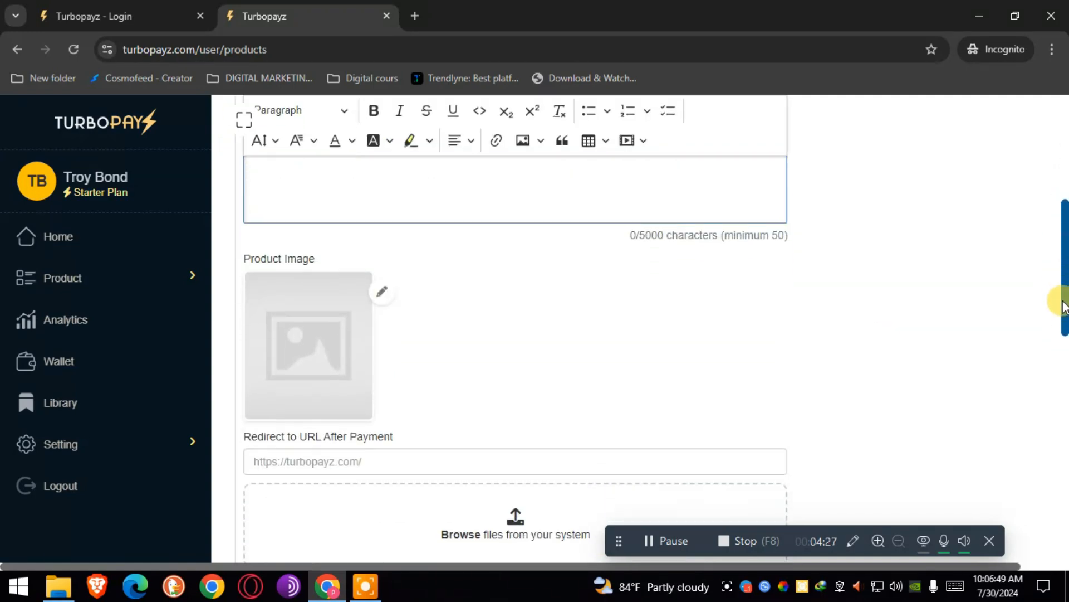
# Load FREE WEBINAR on Vastu.jpg as the checkout's product image.
pyautogui.click(381, 292)
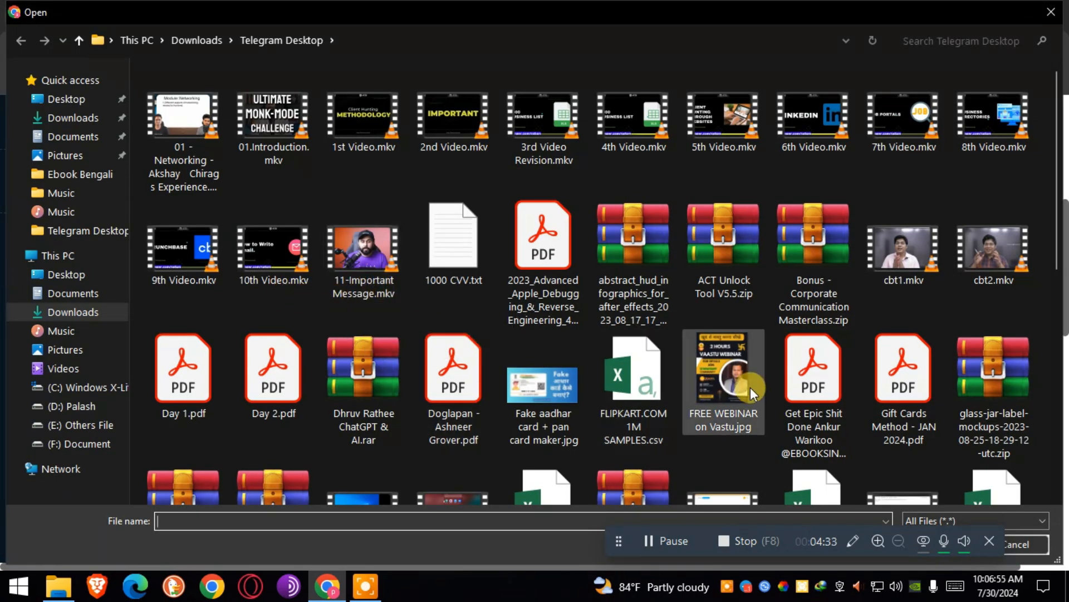
pyautogui.click(723, 363)
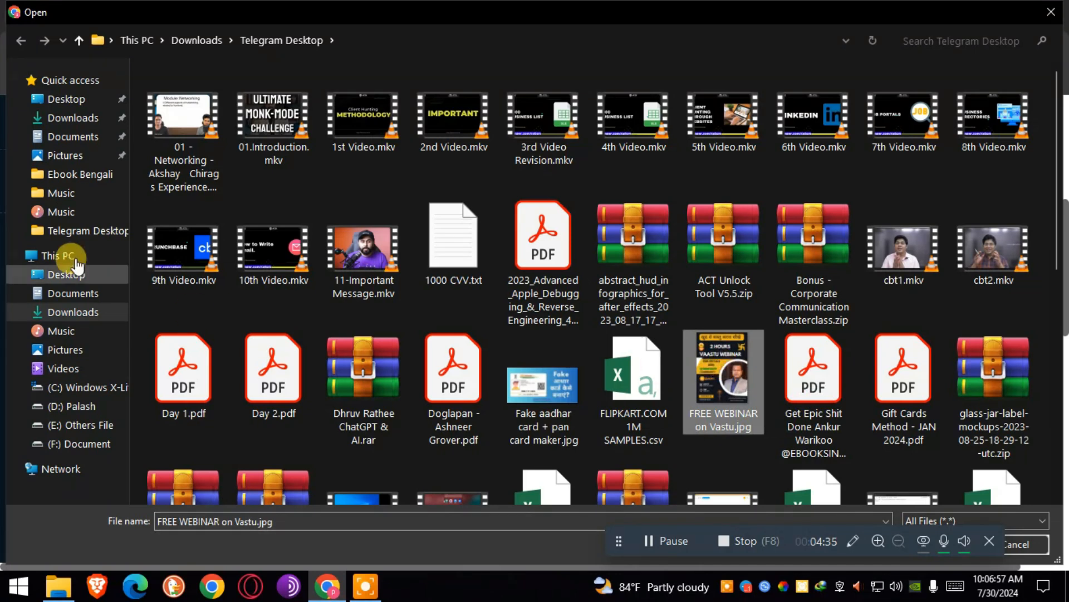
pyautogui.doubleClick(713, 406)
pyautogui.scroll(6, 1063, 226)
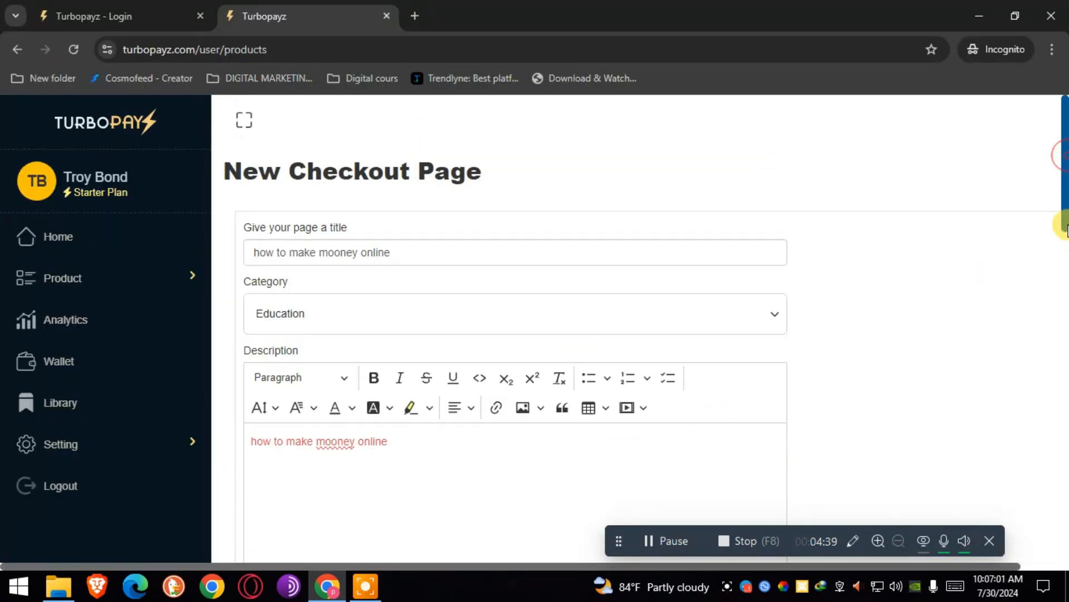
# Set the checkout price to 299, then minimize Chrome and open a desktop text file.
pyautogui.moveTo(1064, 212); pyautogui.dragTo(1062, 390)
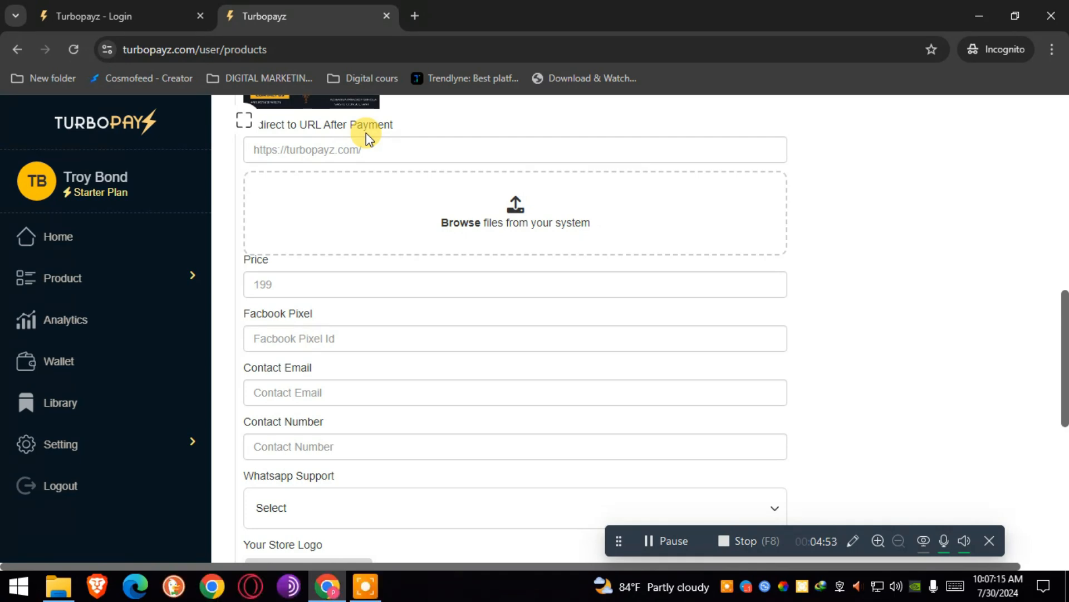
pyautogui.click(341, 157)
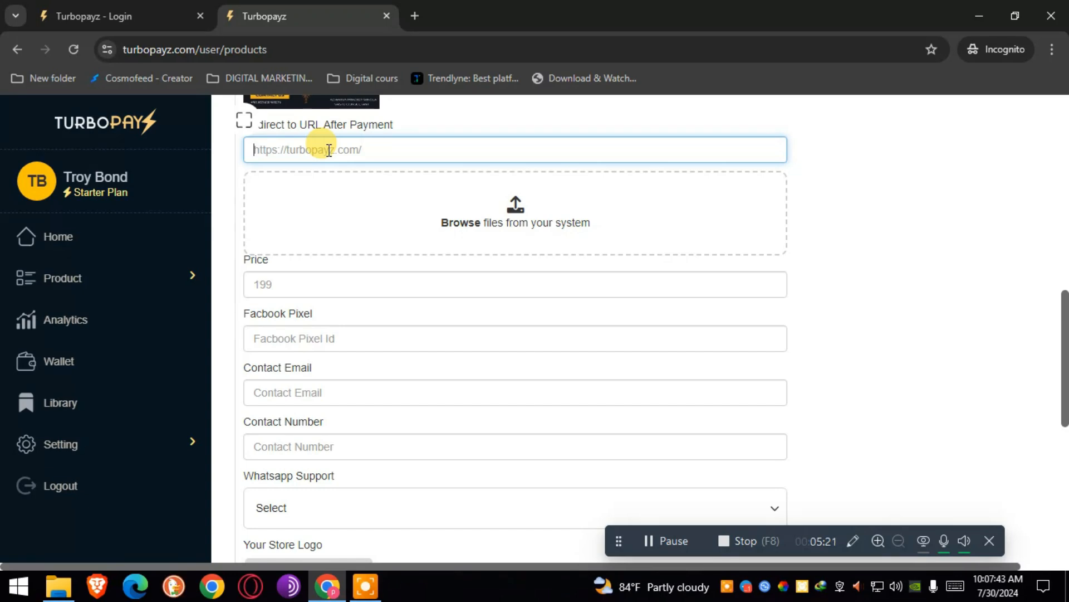
pyautogui.click(286, 282)
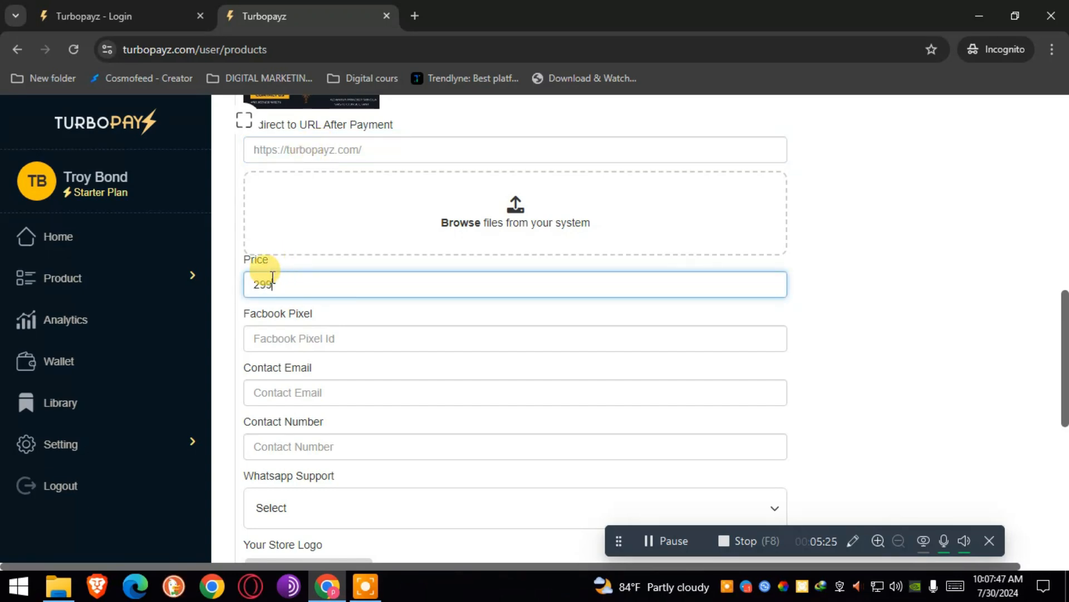
pyautogui.click(283, 343)
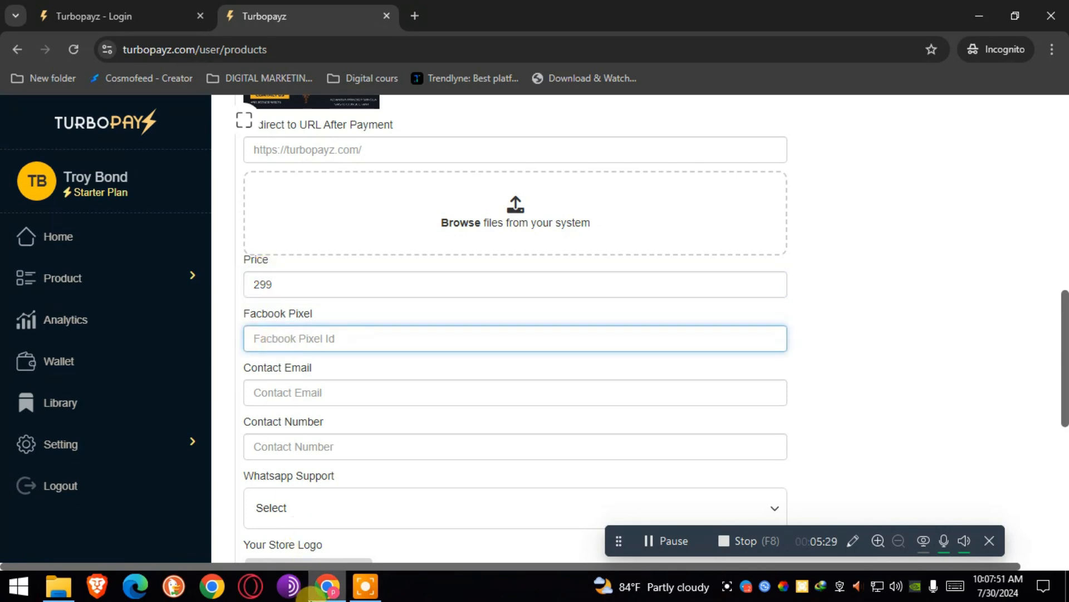
pyautogui.click(326, 585)
pyautogui.doubleClick(396, 203)
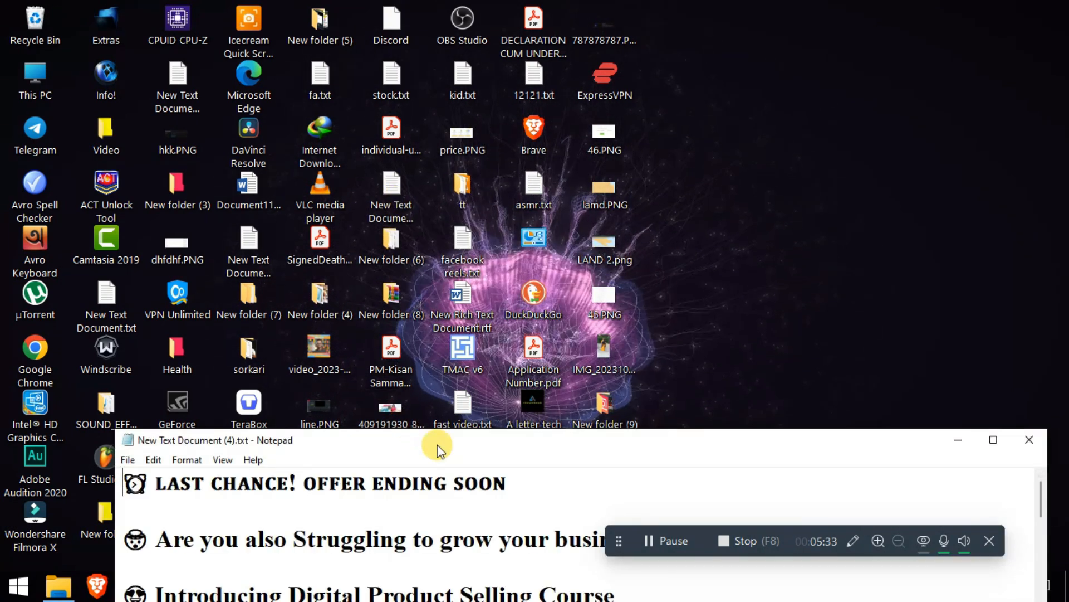
# Check the desktop text files and open fa.txt holding the Meta Pixel Code.
pyautogui.doubleClick(437, 440)
pyautogui.click(1058, 6)
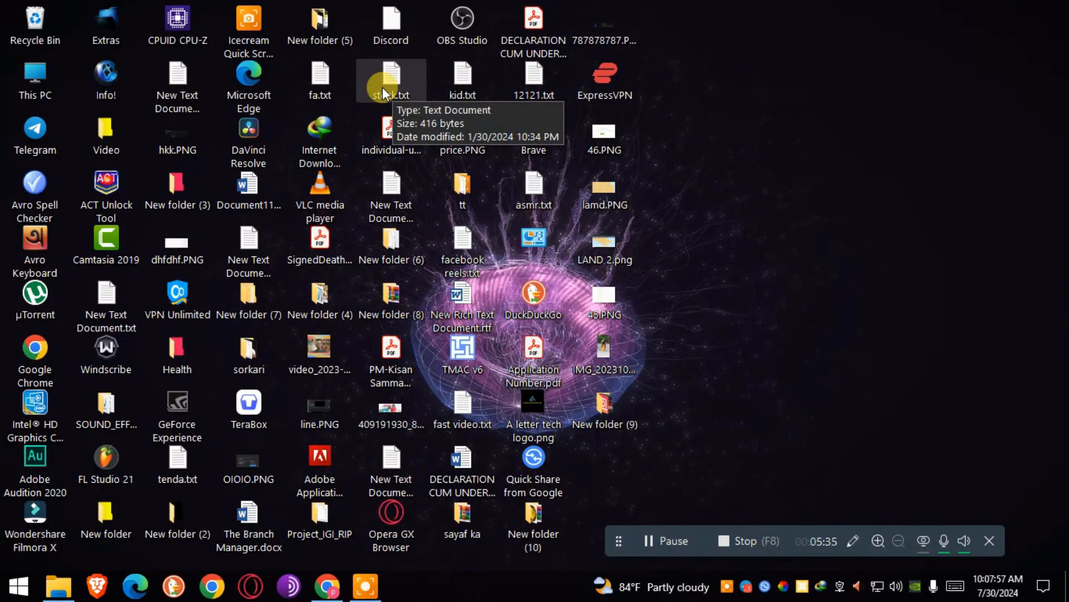
pyautogui.doubleClick(469, 240)
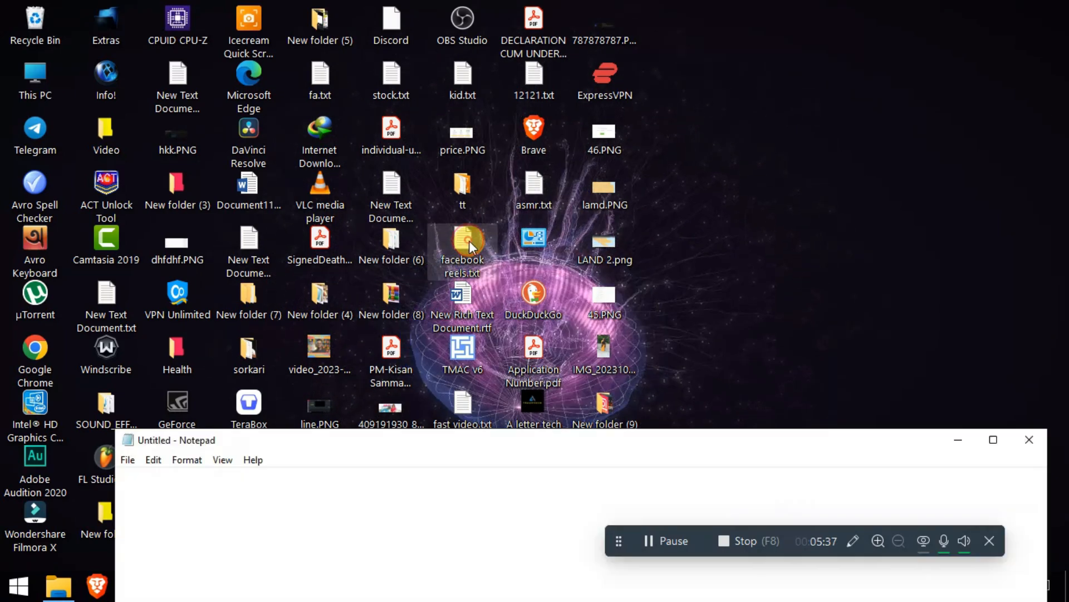
pyautogui.click(1029, 439)
pyautogui.doubleClick(330, 92)
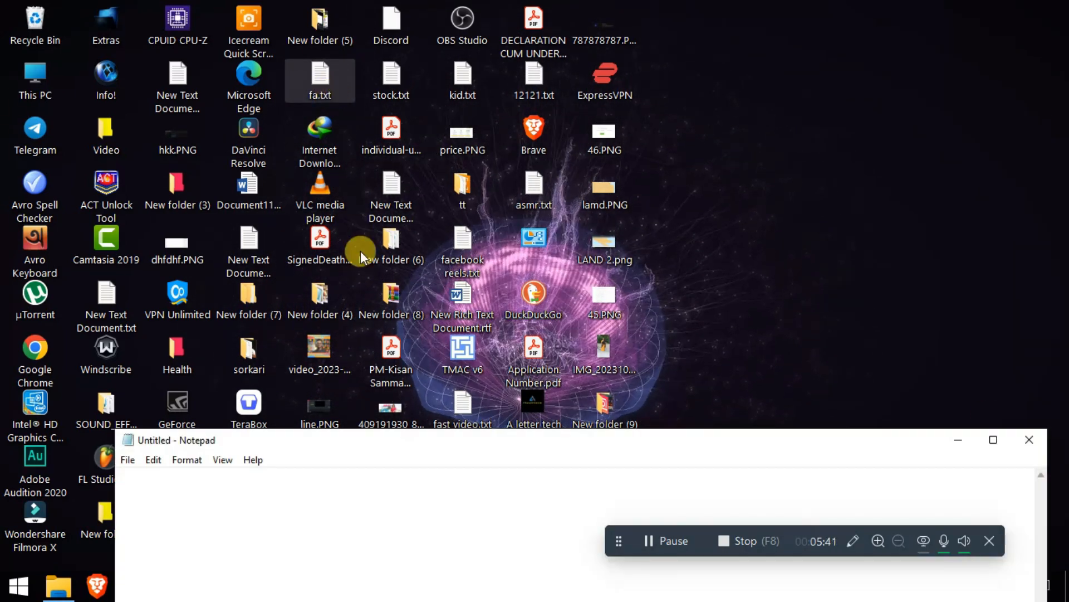
pyautogui.doubleClick(450, 443)
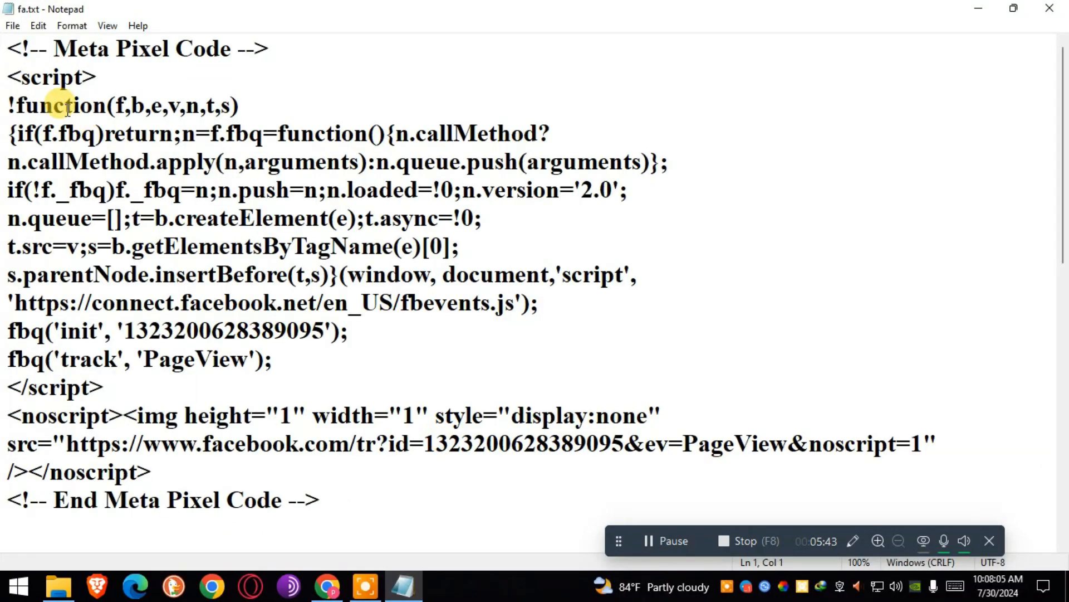
# Copy the pixel ID from the src line and close fa.txt.
pyautogui.doubleClick(537, 444)
pyautogui.click(544, 450)
pyautogui.moveTo(624, 446); pyautogui.dragTo(429, 456)
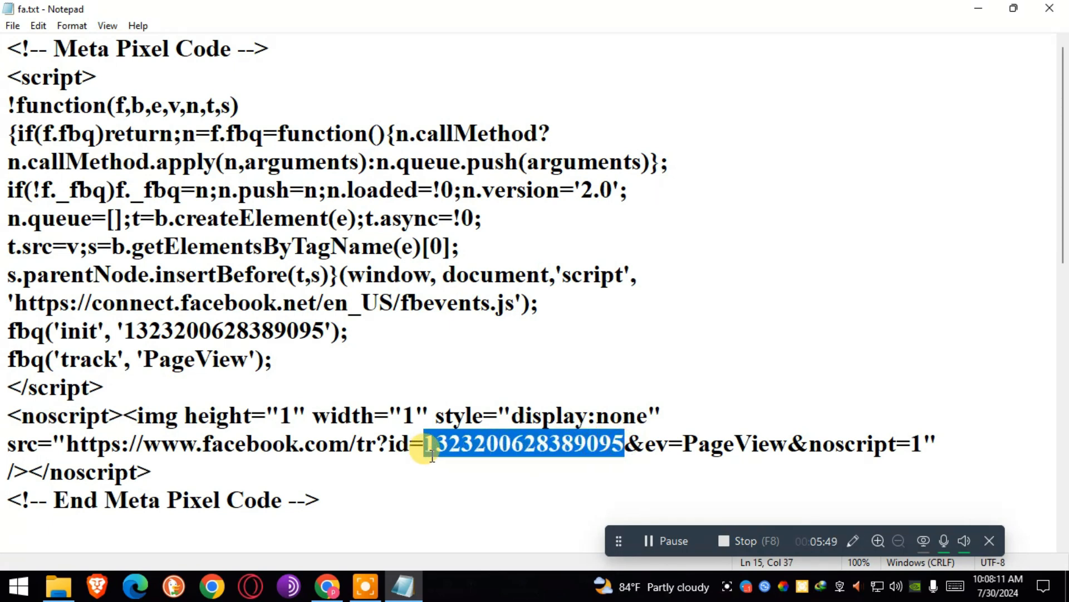
pyautogui.rightClick(459, 453)
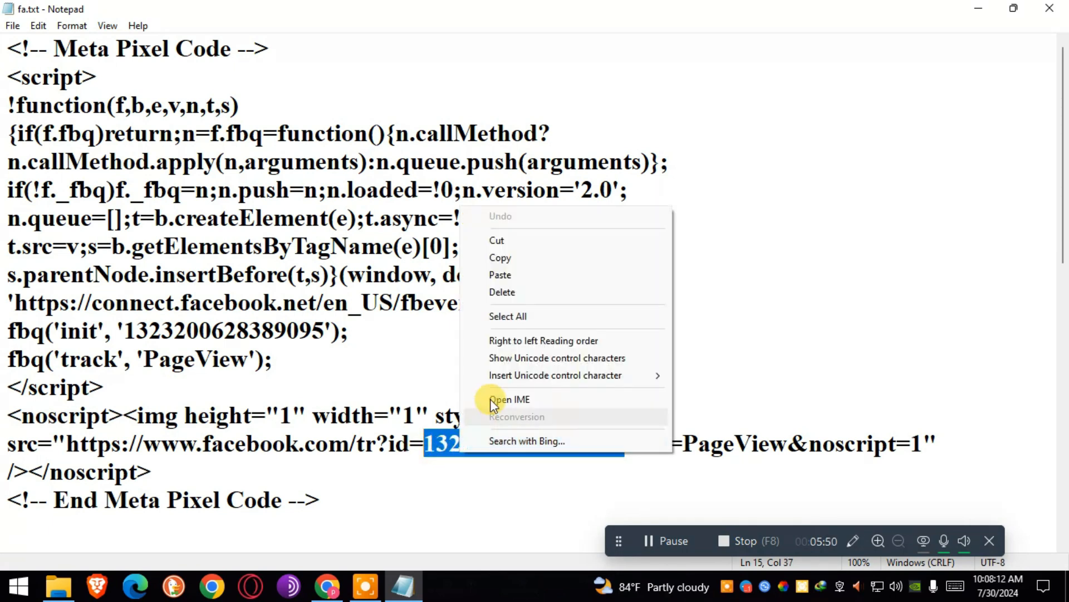
pyautogui.click(505, 260)
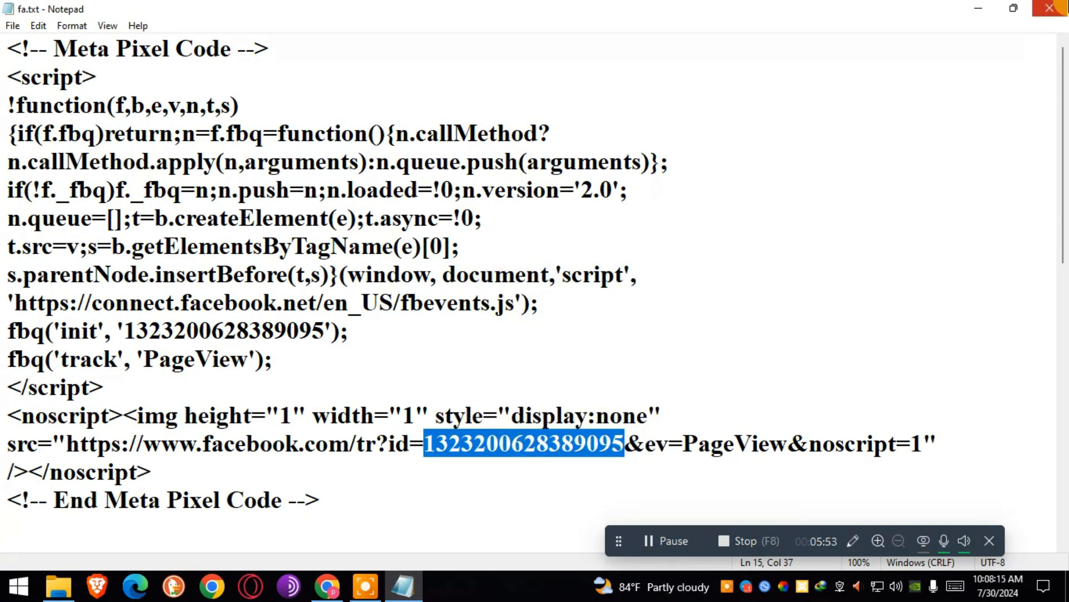
pyautogui.click(1050, 8)
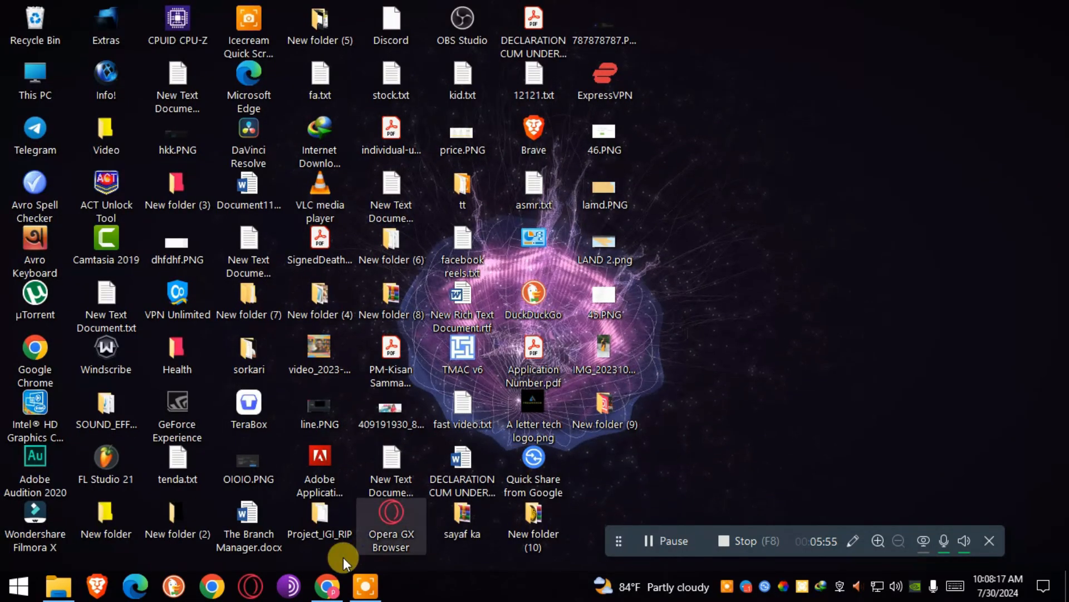
# Paste the copied pixel ID into the checkout form's Facbook Pixel field.
pyautogui.click(327, 584)
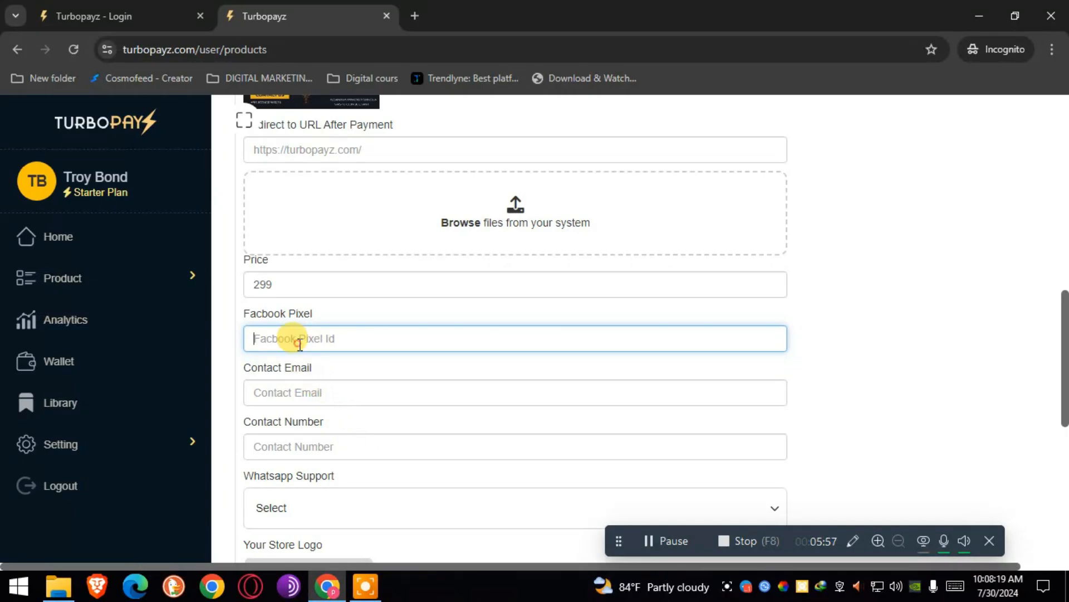
pyautogui.hotkey('ctrl', 'v')
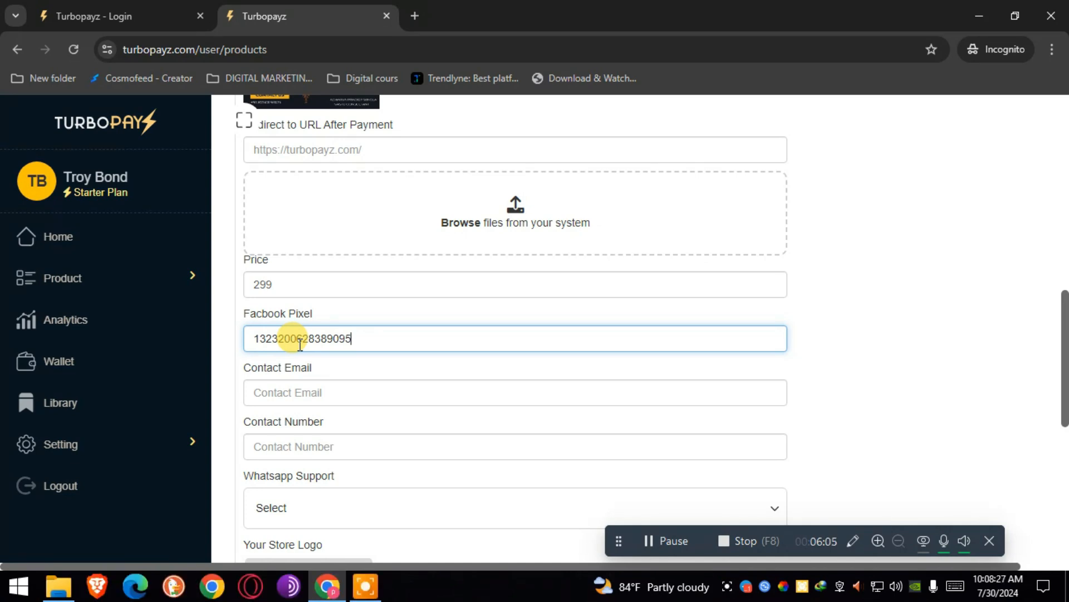
pyautogui.click(298, 402)
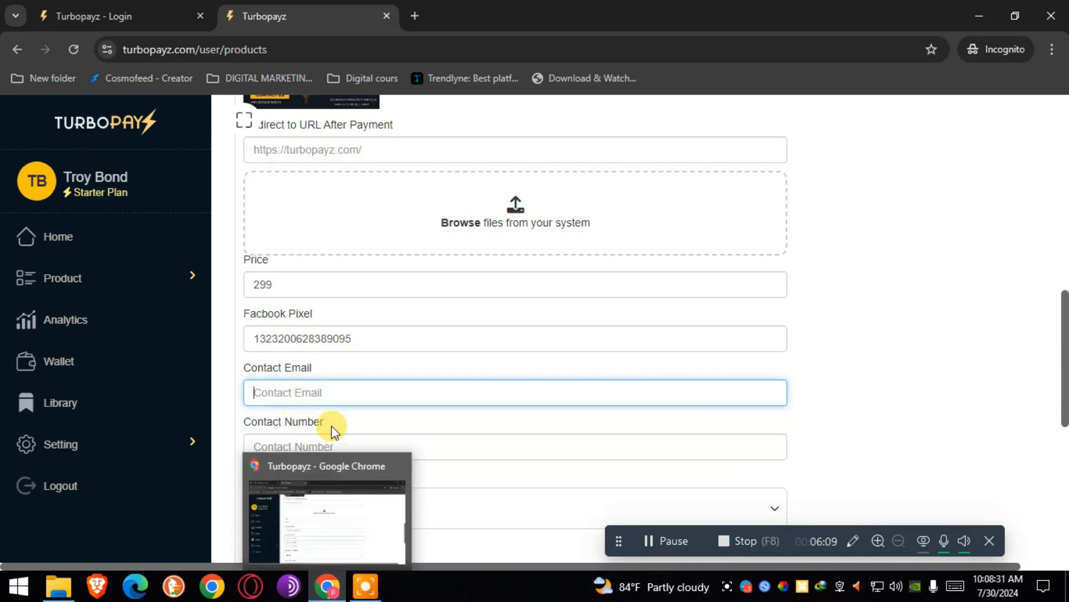
# Open temp-mail.org in a new tab beside Turbopayz, then return to the Turbopayz tab.
pyautogui.click(412, 21)
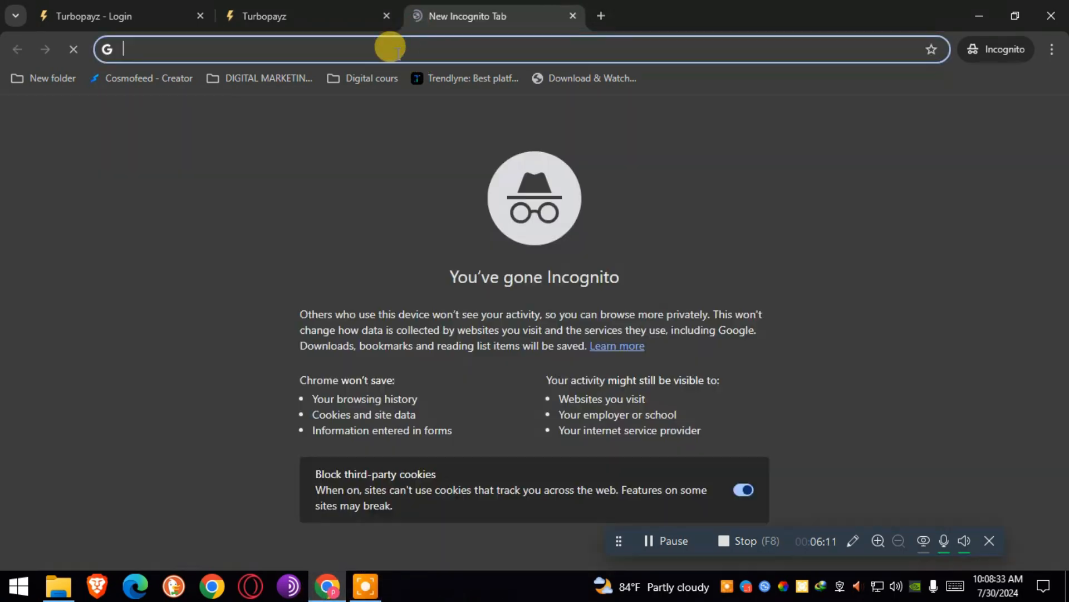
pyautogui.write('temp-mail.org/en/')
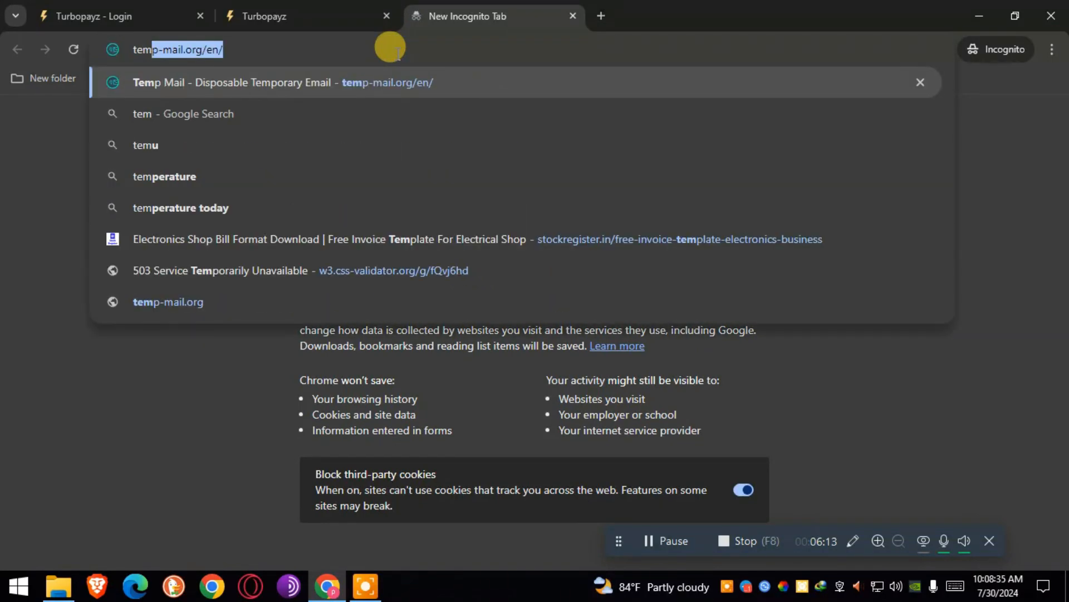
pyautogui.press('Return')
pyautogui.click(329, 8)
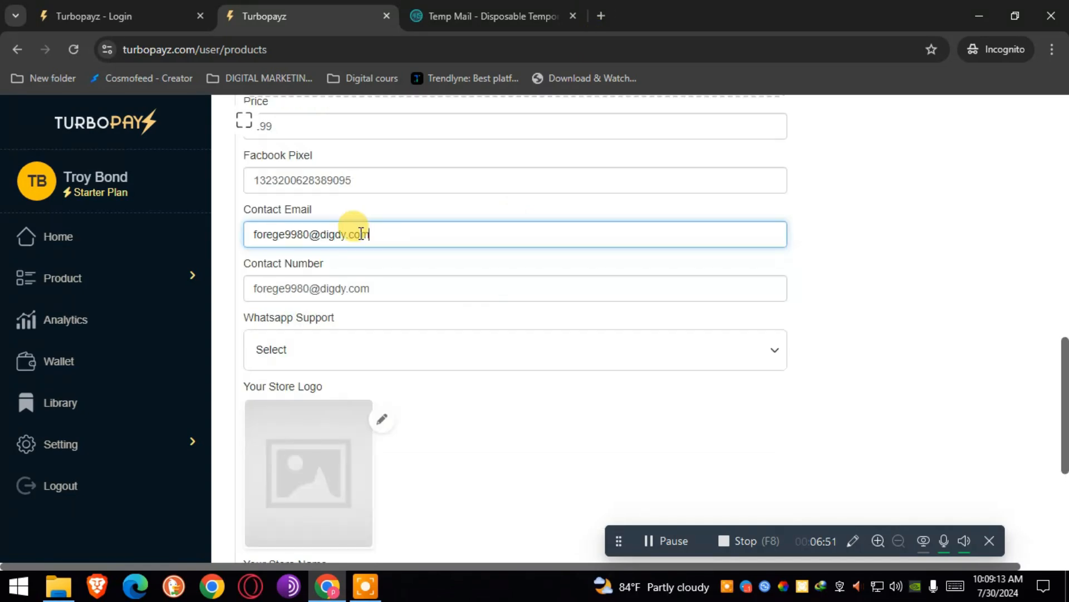
# Replace the email in the Contact Number field with the contact phone number.
pyautogui.moveTo(382, 287); pyautogui.dragTo(243, 285)
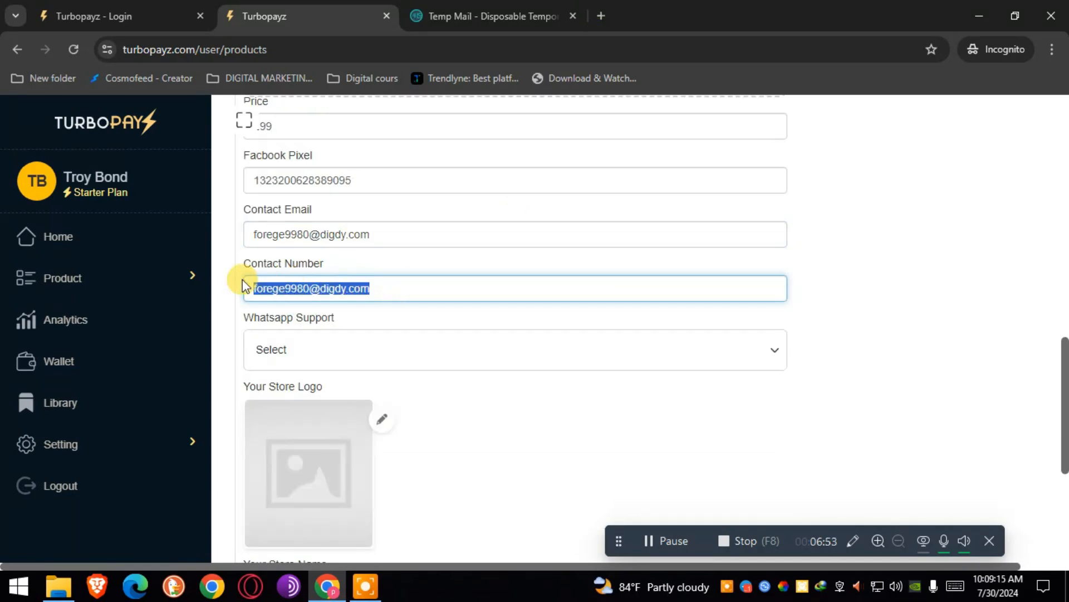
pyautogui.press('BackSpace')
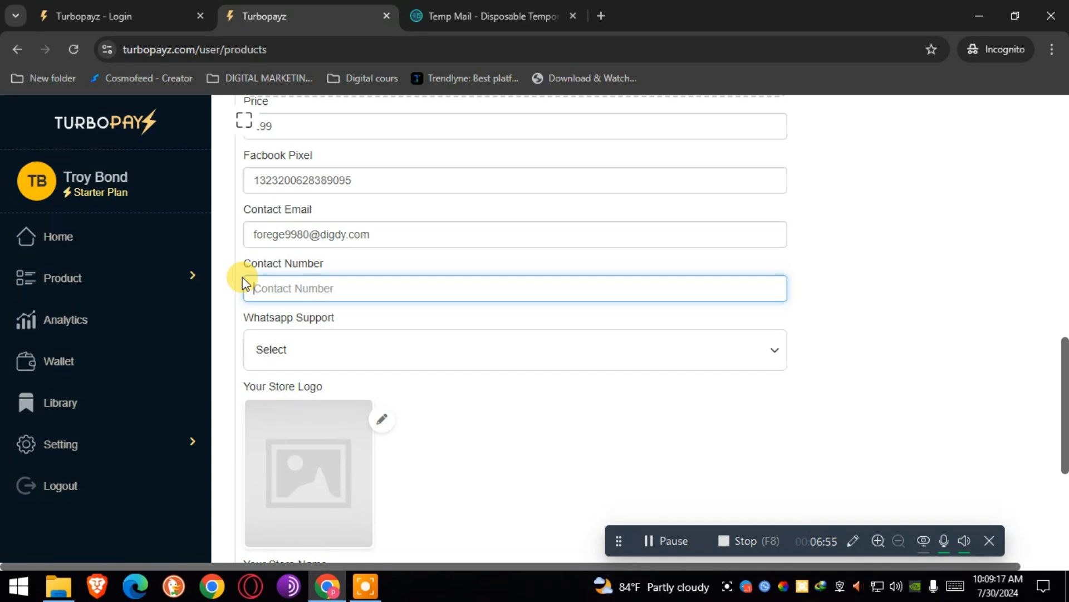
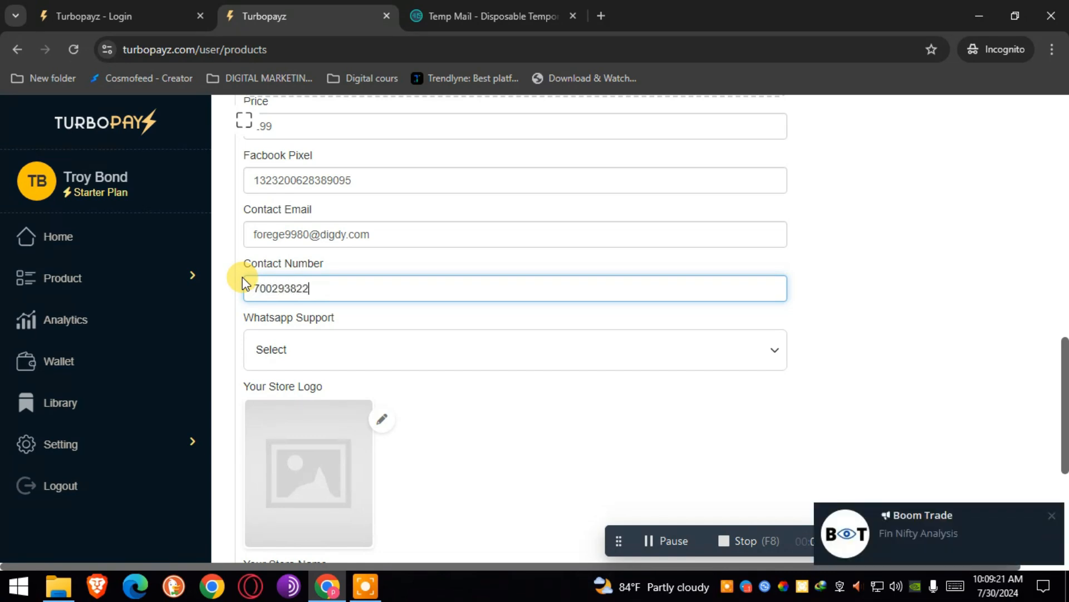
# Set Whatsapp Support to Yes.
pyautogui.click(286, 351)
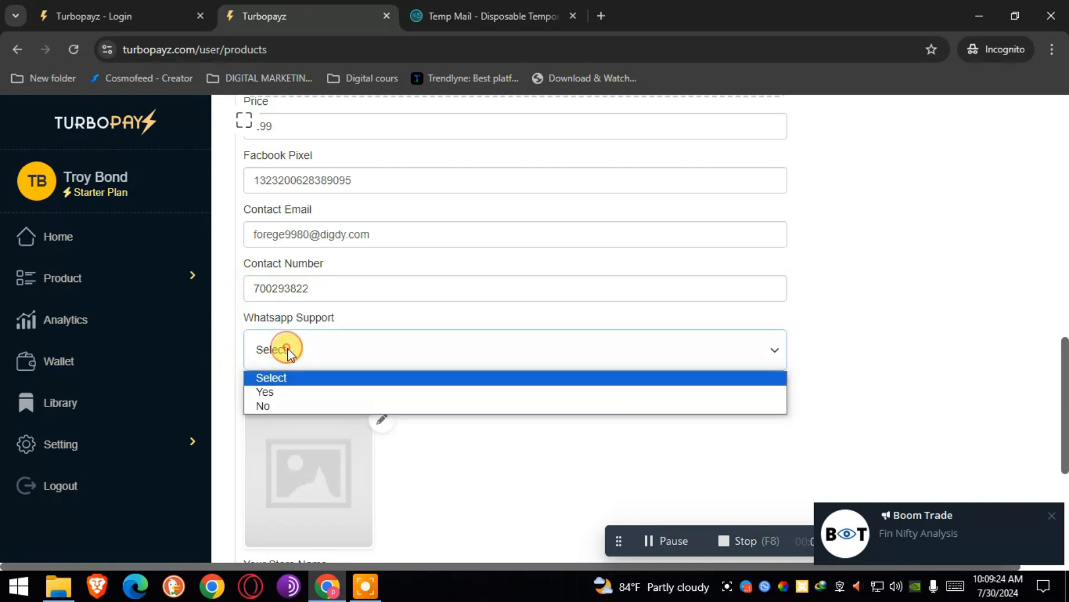
pyautogui.click(280, 392)
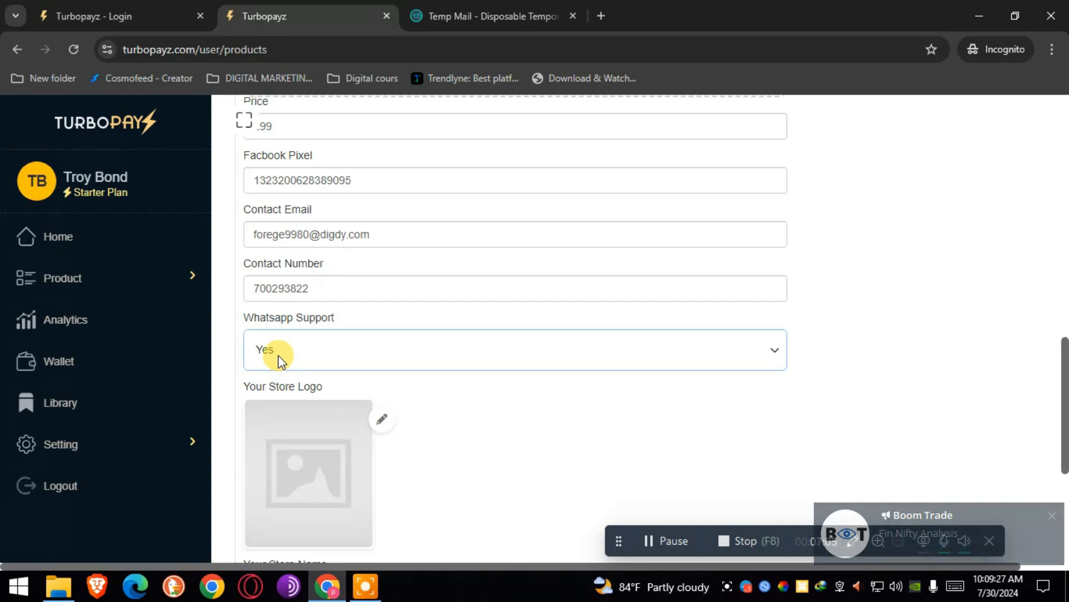
pyautogui.moveTo(1062, 363); pyautogui.dragTo(1064, 422)
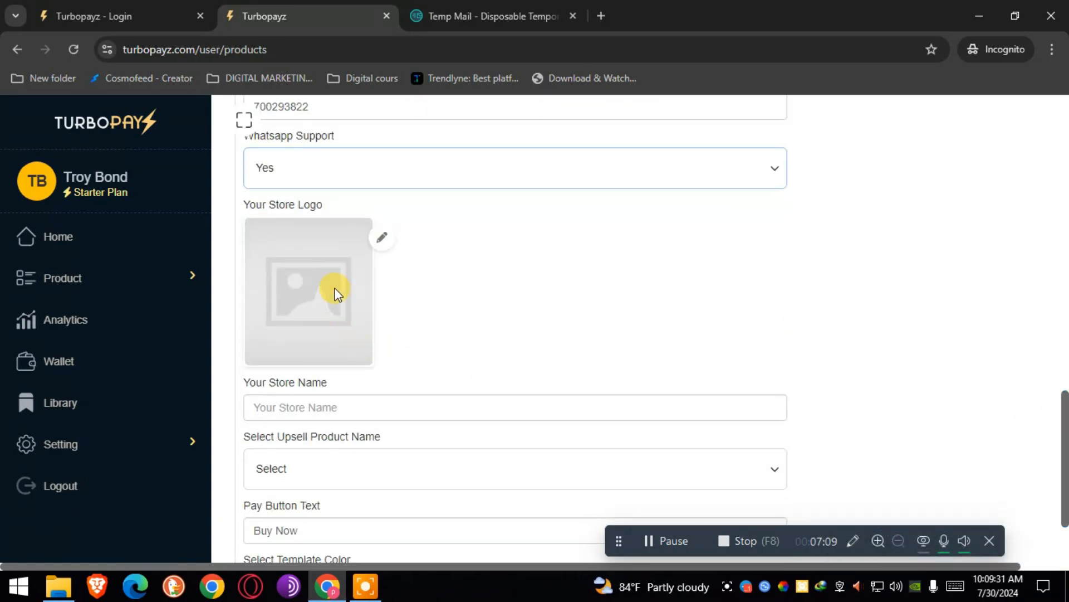
# Set the store logo to the green Camtasia PNG from the Pictures folder.
pyautogui.click(382, 238)
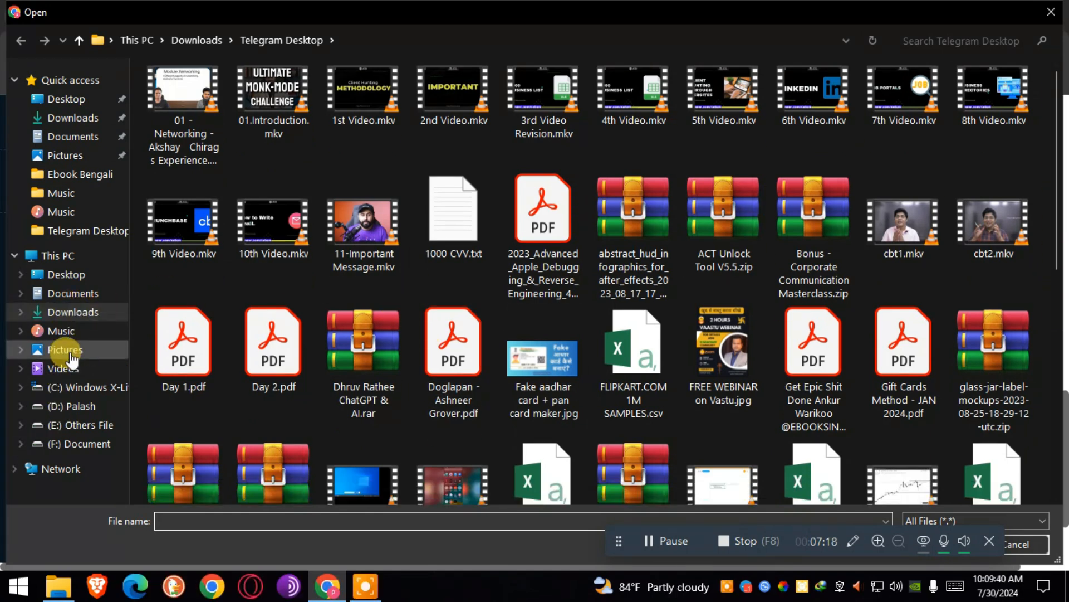
pyautogui.click(65, 350)
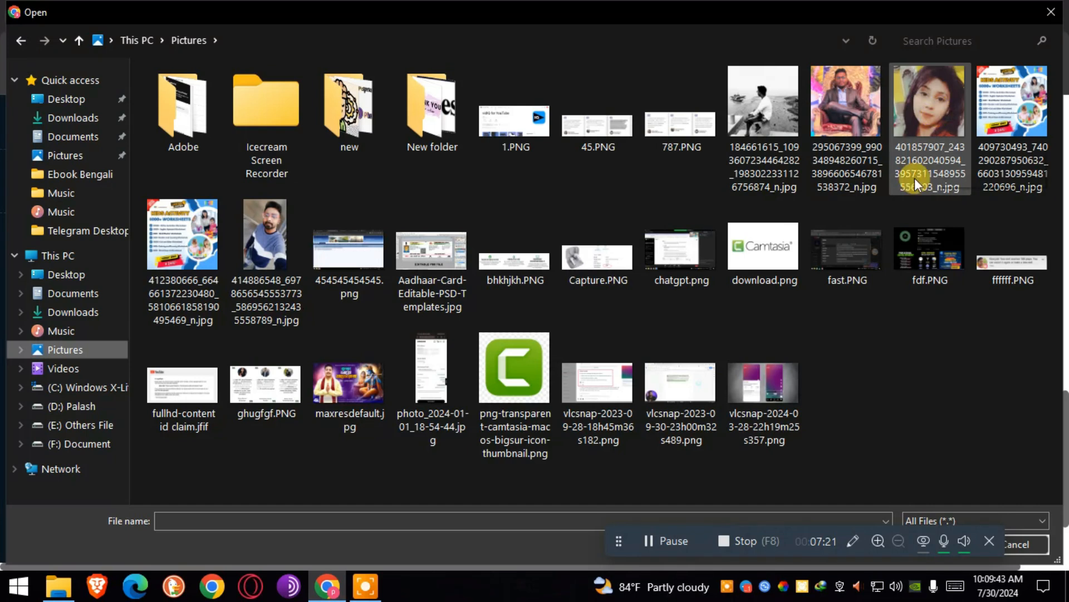
pyautogui.doubleClick(523, 375)
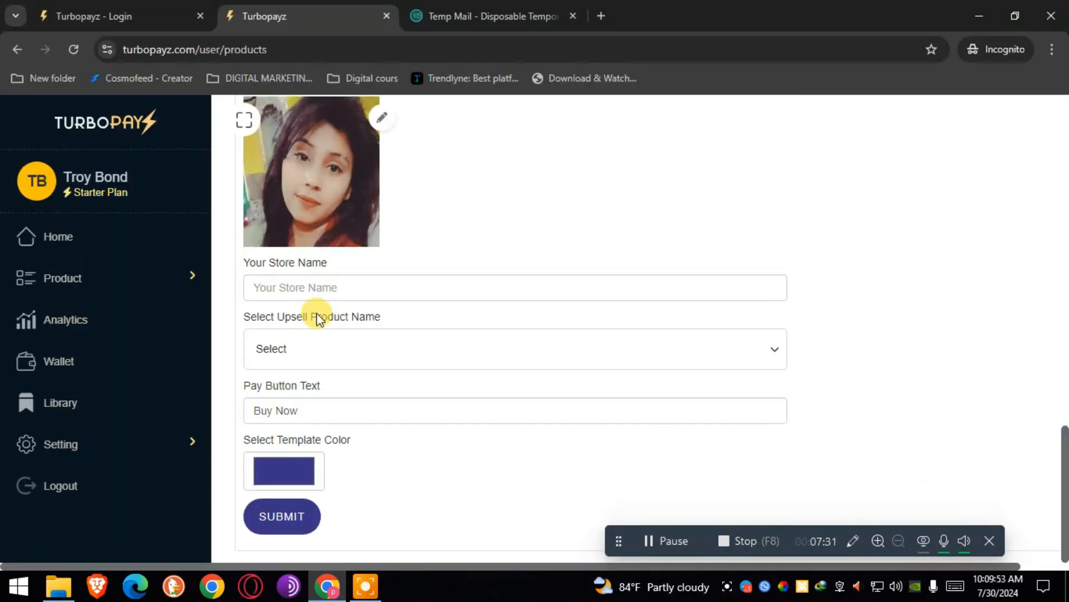
# Enter 'digi sotre' as the store name, check the Upsell choices, and submit the checkout page.
pyautogui.click(311, 287)
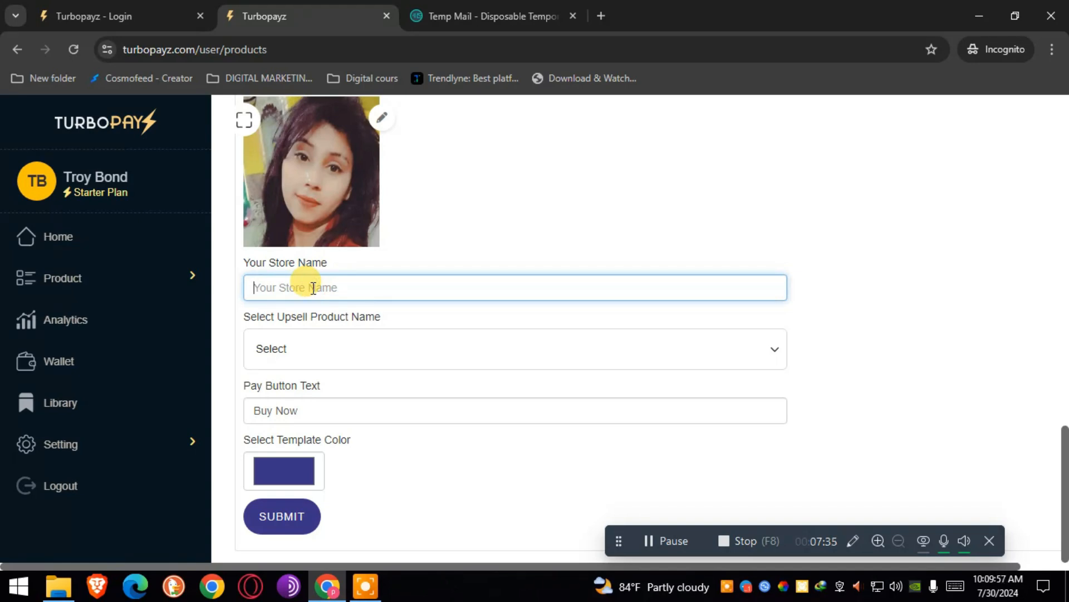
pyautogui.write('digi sotre')
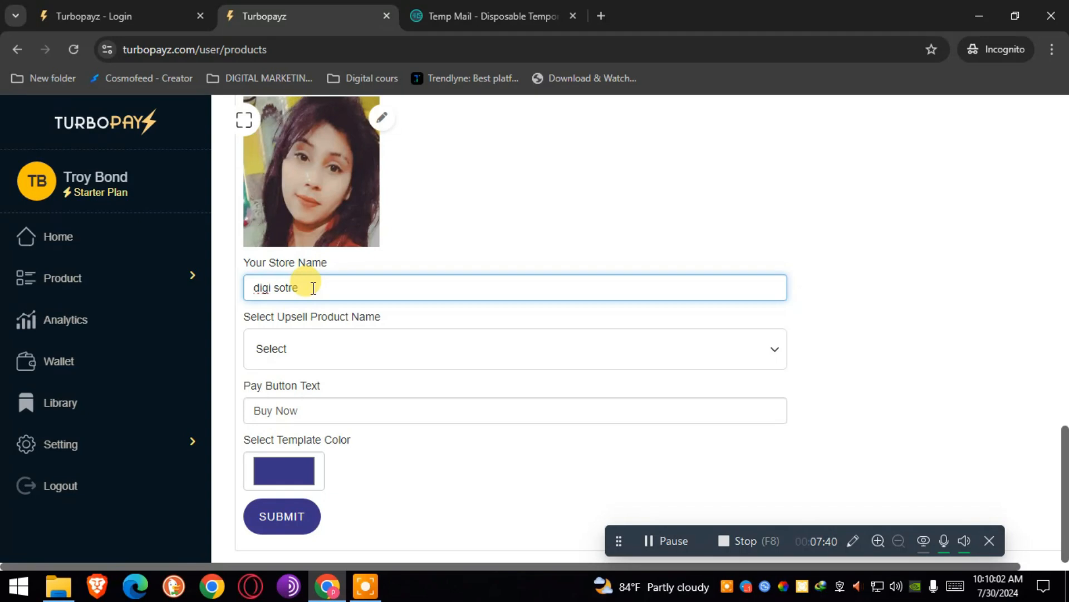
pyautogui.click(301, 349)
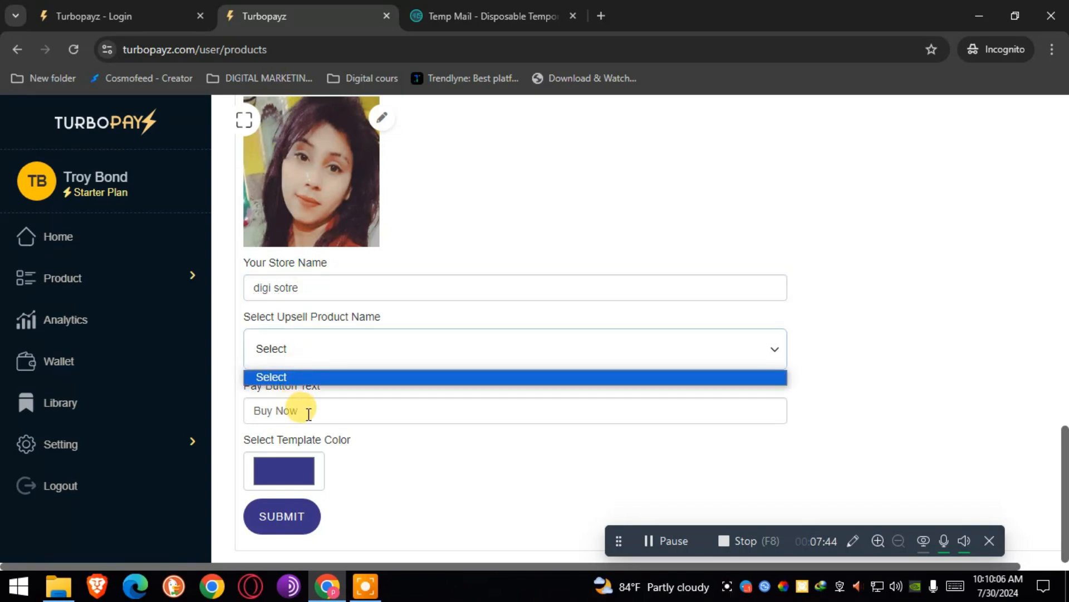
pyautogui.click(282, 530)
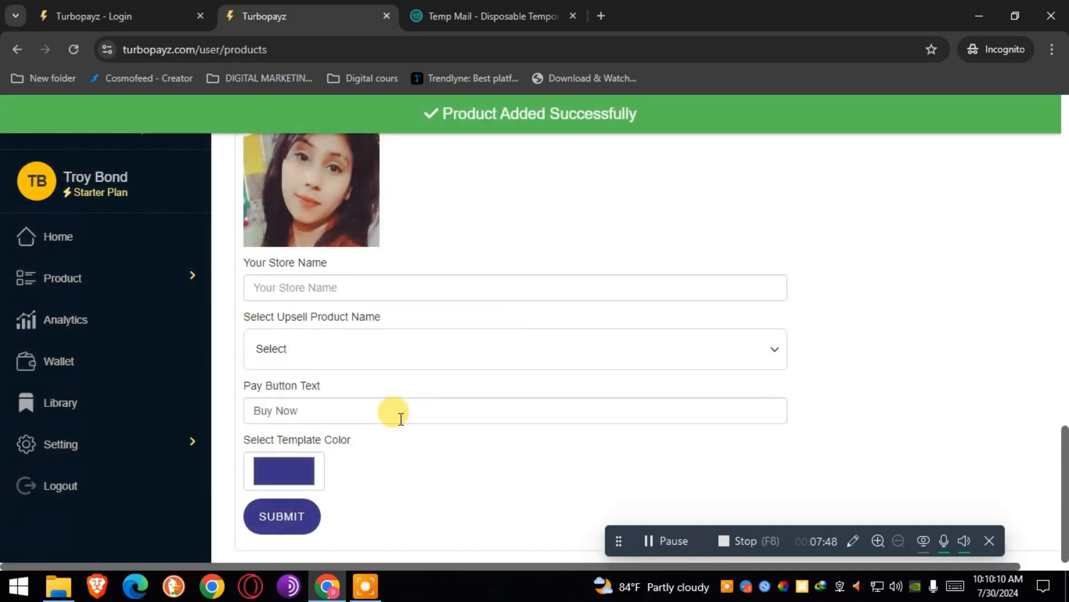
pyautogui.click(62, 278)
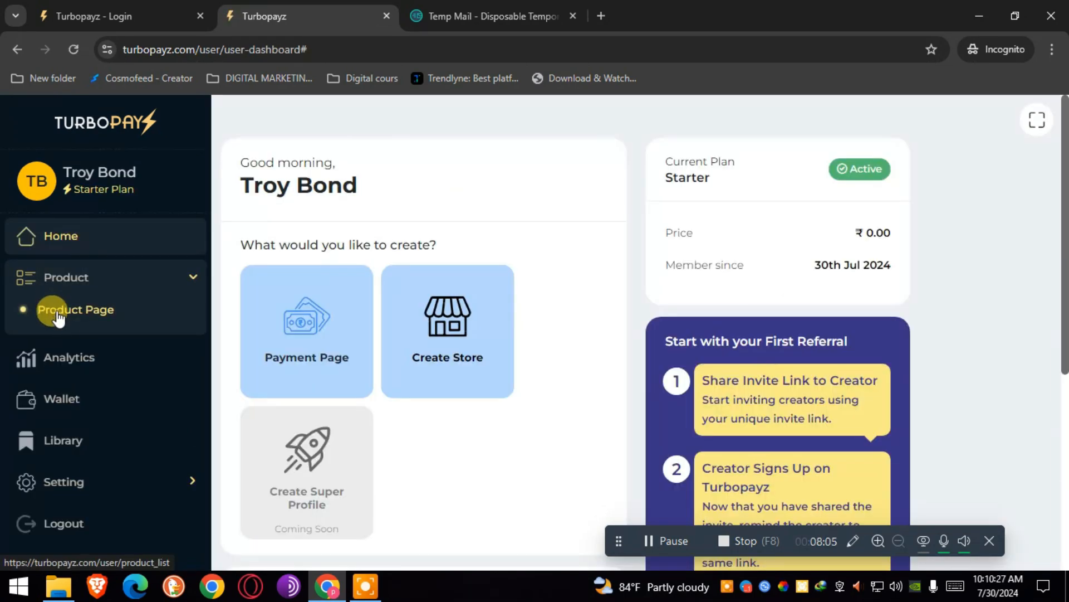
# View the live 'how to make mooney online' checkout page from the Product Page list.
pyautogui.click(72, 311)
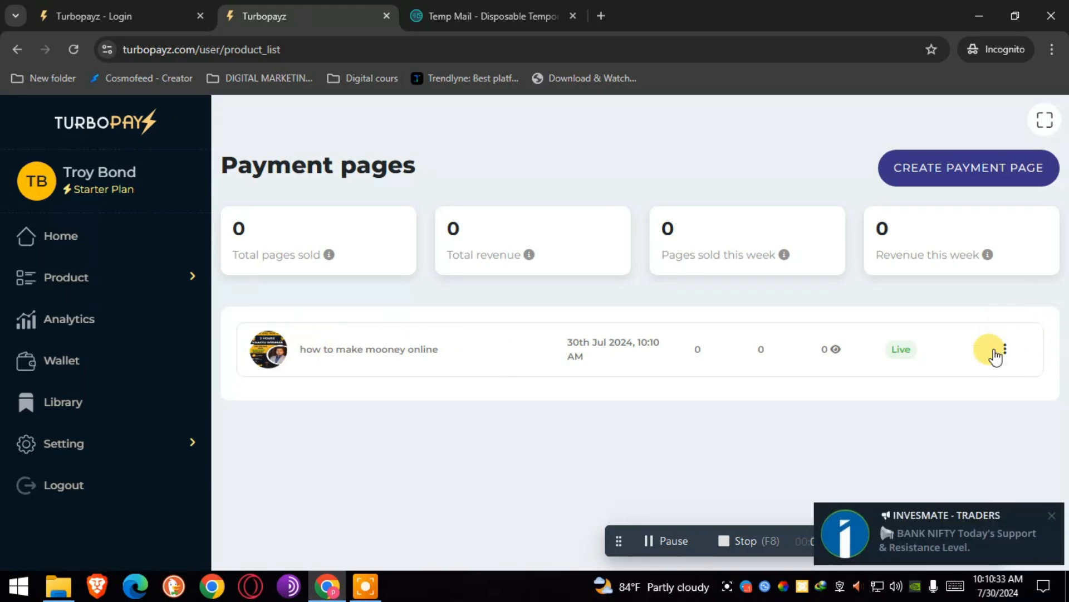
pyautogui.click(1009, 361)
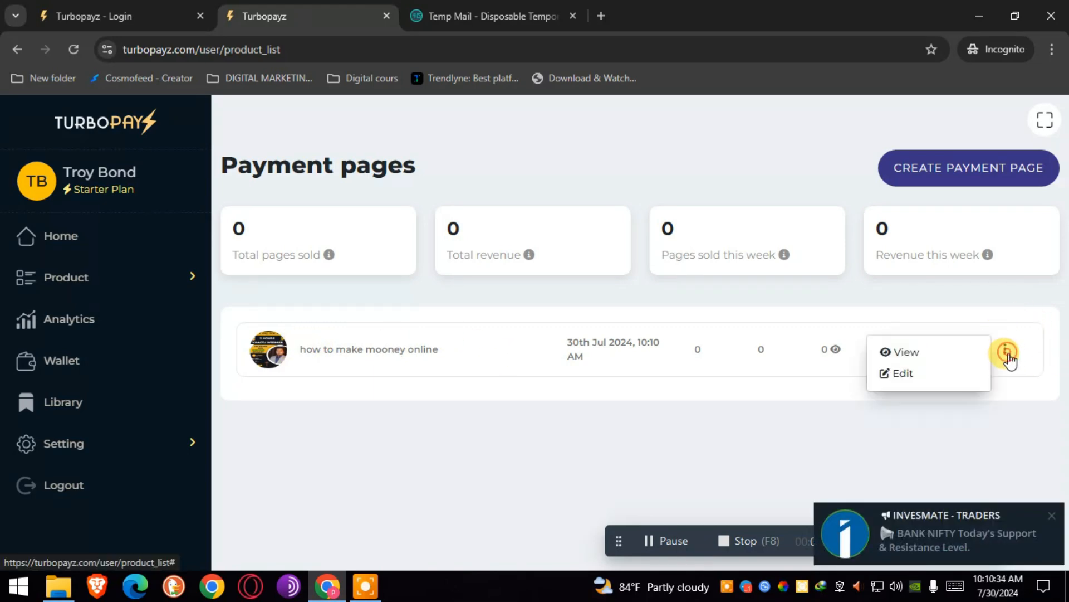
pyautogui.click(891, 352)
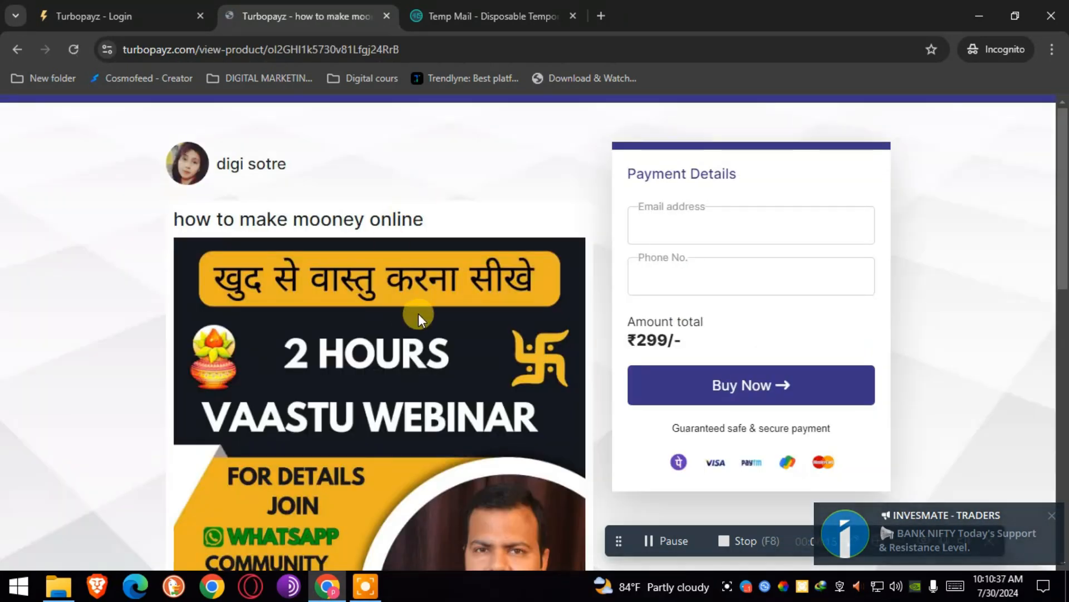
# Paste the temporary buyer email, fill in the phone number, and Buy Now on the live page.
pyautogui.moveTo(1063, 200); pyautogui.dragTo(1064, 485)
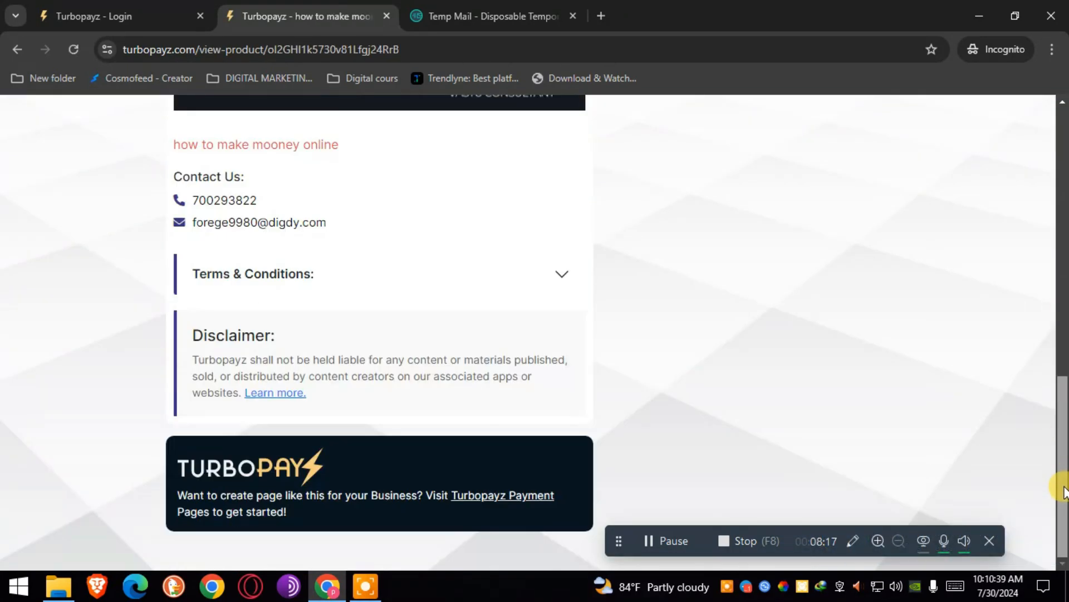
pyautogui.scroll(1, 1062, 454)
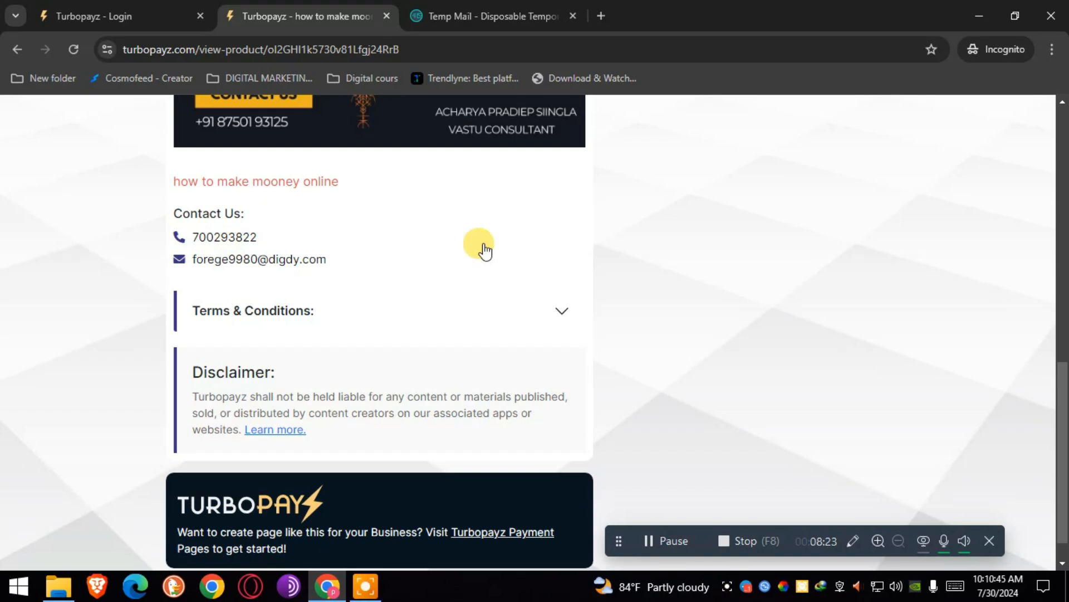
pyautogui.moveTo(1064, 351); pyautogui.dragTo(1065, 95)
pyautogui.click(673, 223)
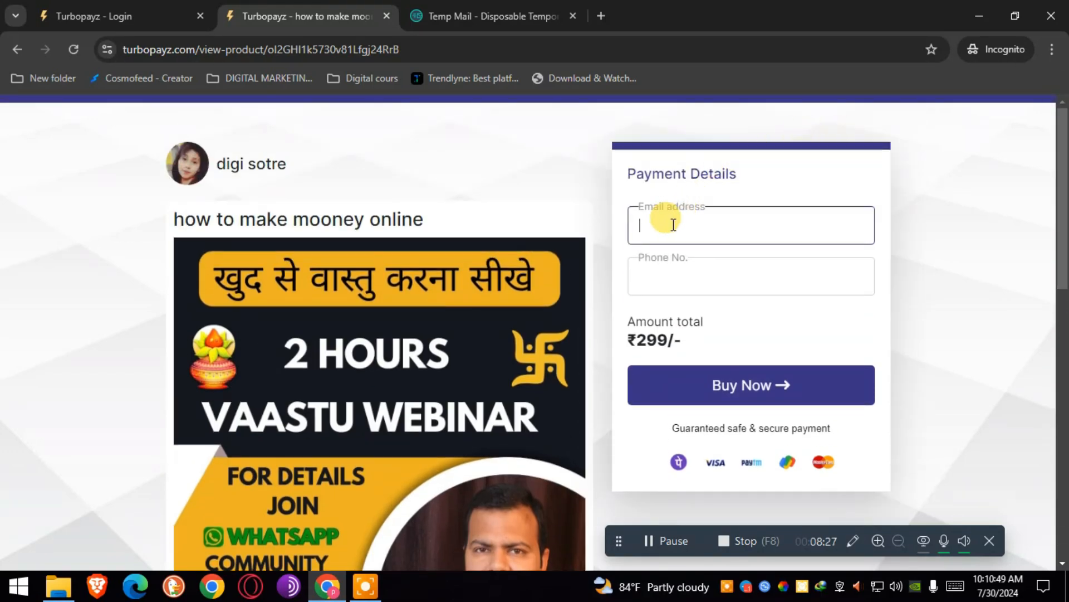
pyautogui.hotkey('ctrl', 'v')
pyautogui.click(671, 281)
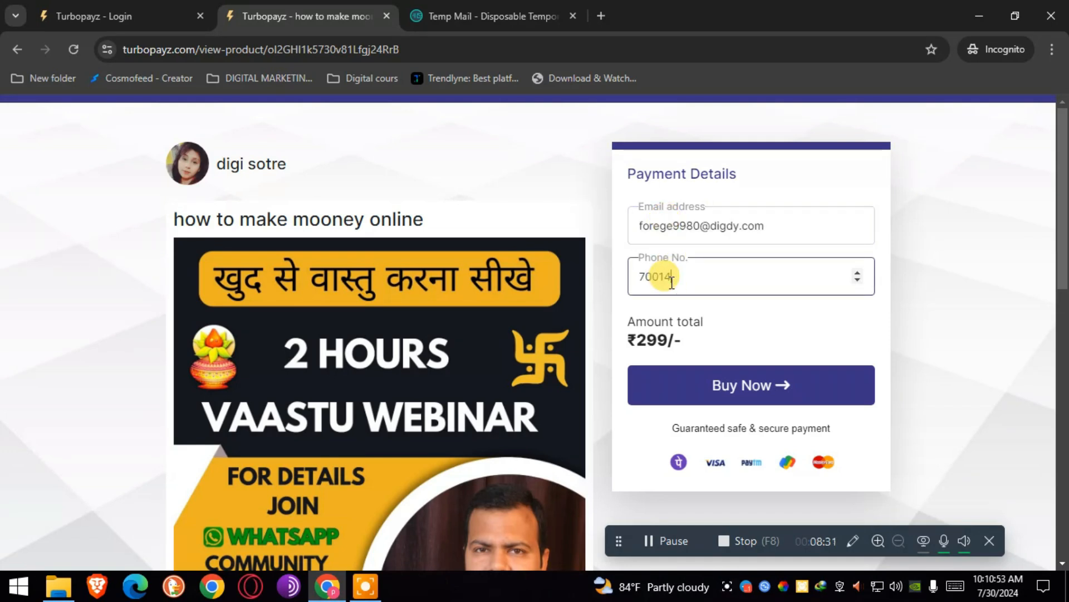
pyautogui.click(739, 376)
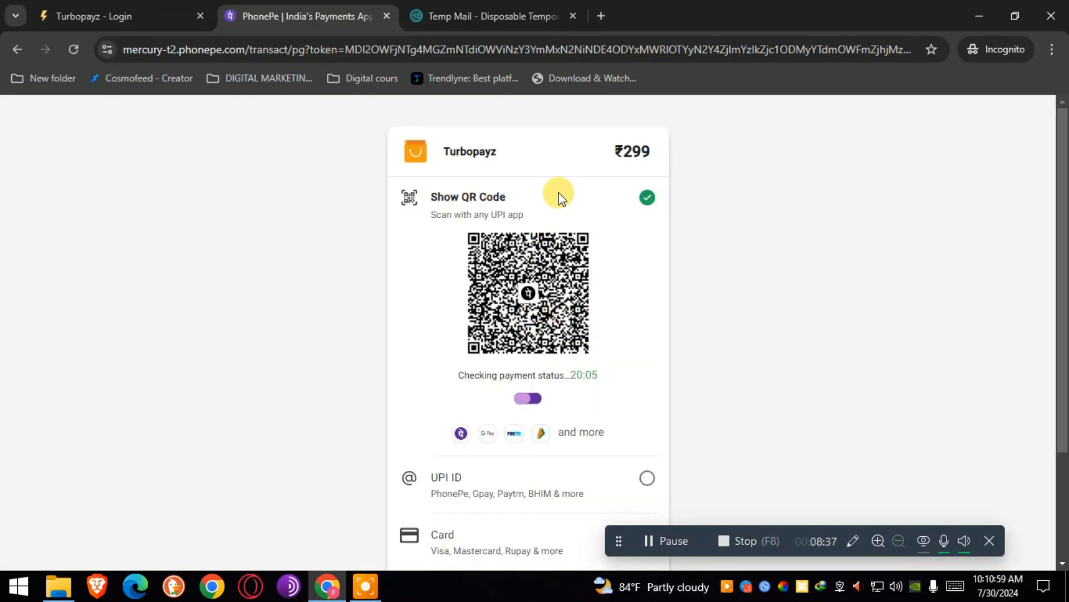
# Scroll the ₹299 PhonePe QR checkout and glance at the Turbopayz and Temp Mail tabs.
pyautogui.moveTo(1063, 194); pyautogui.dragTo(1064, 261)
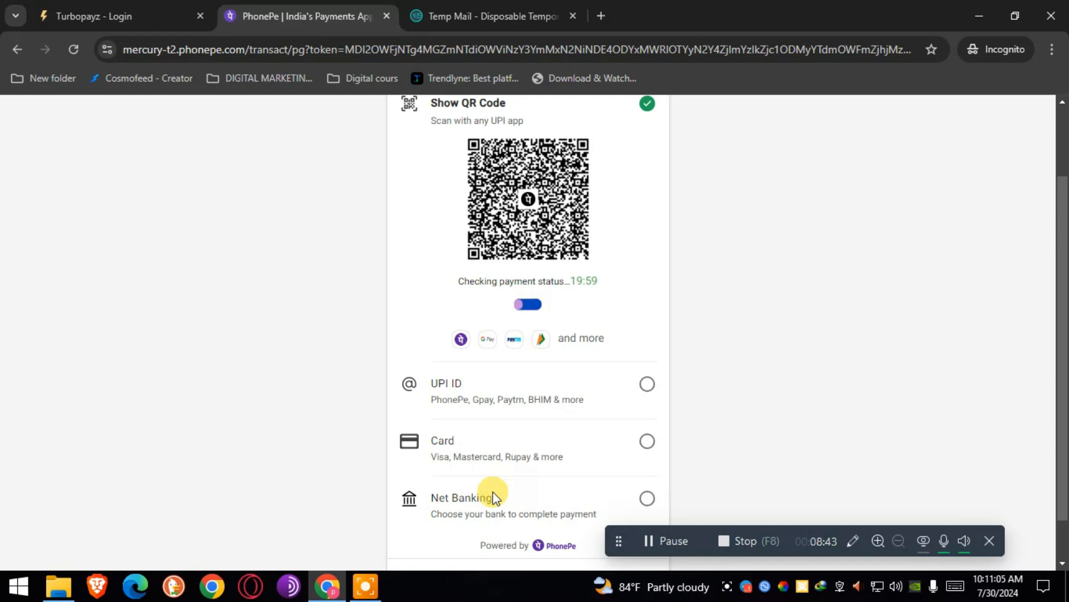
pyautogui.click(126, 14)
pyautogui.click(493, 16)
pyautogui.click(320, 7)
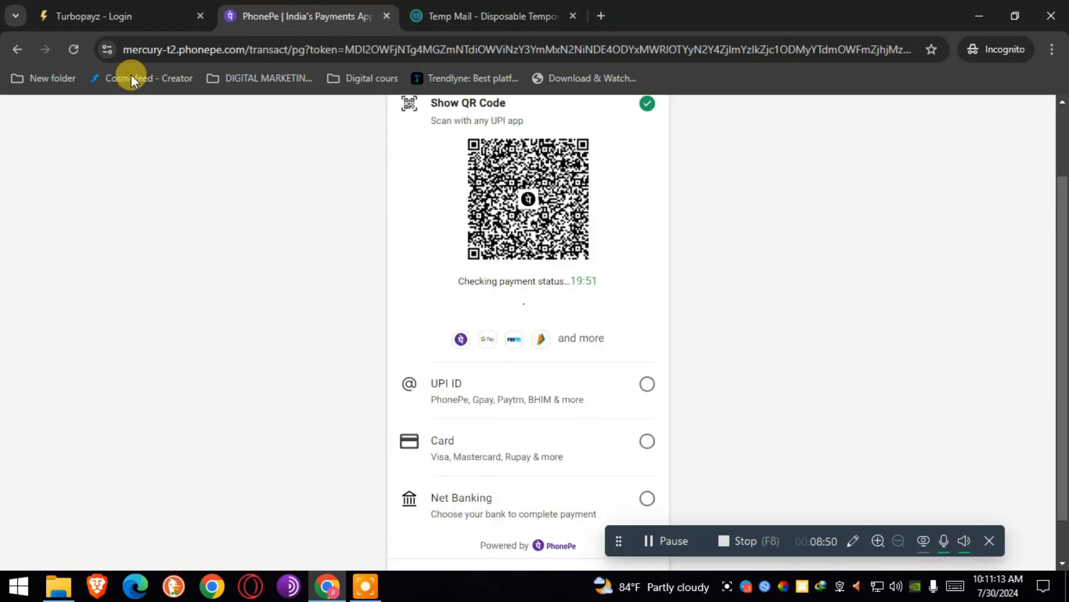
# Go back twice and open the Wallet page showing a ₹0 balance.
pyautogui.click(15, 48)
pyautogui.click(15, 49)
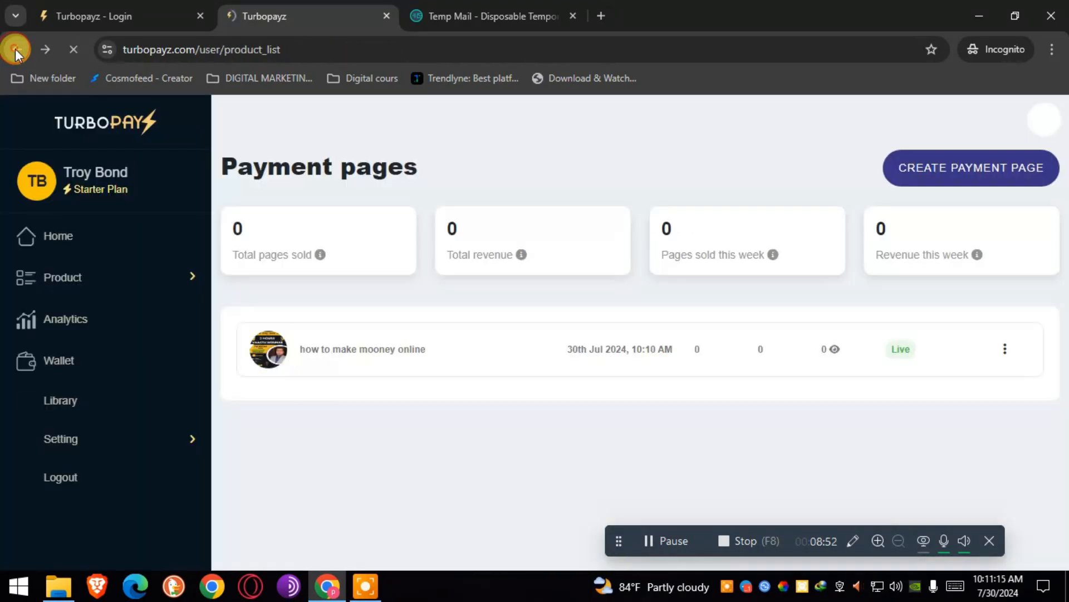
pyautogui.click(62, 362)
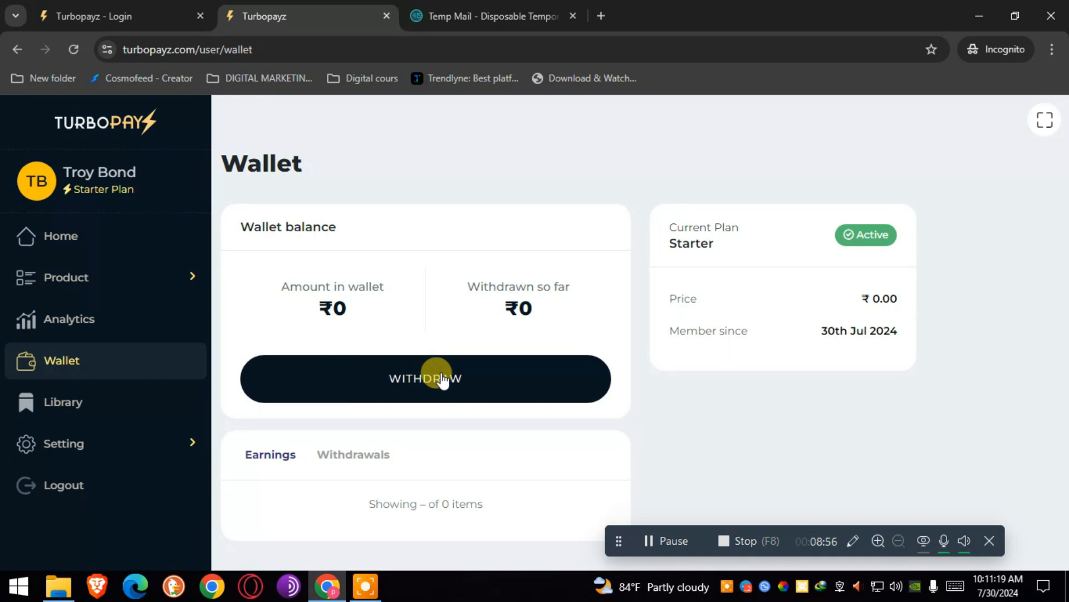
# Open the Withdraw amount dialog, focus its empty amount field, then close it.
pyautogui.click(406, 381)
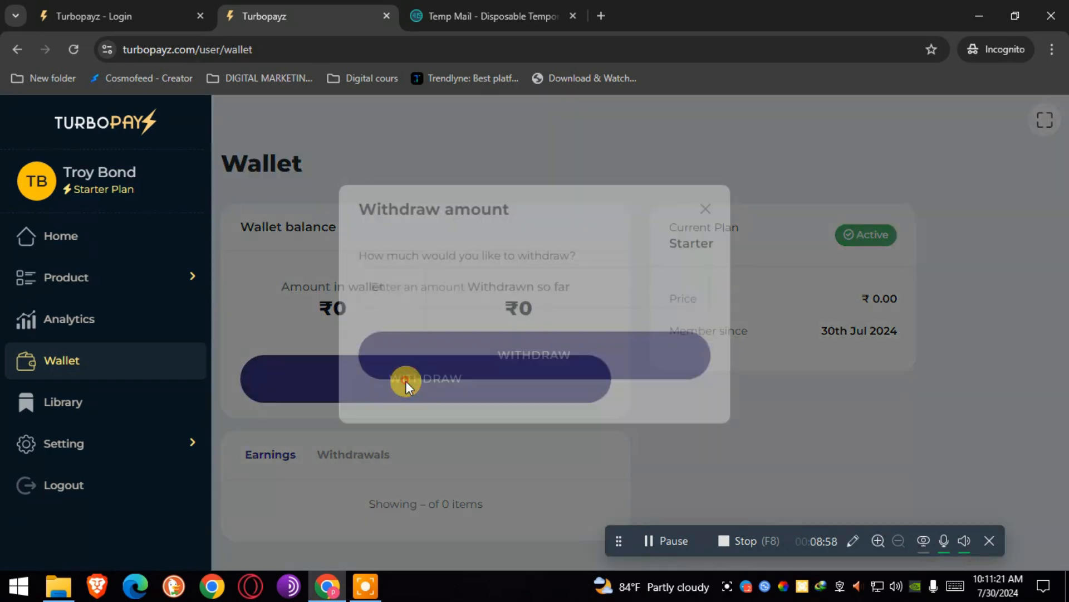
pyautogui.click(440, 312)
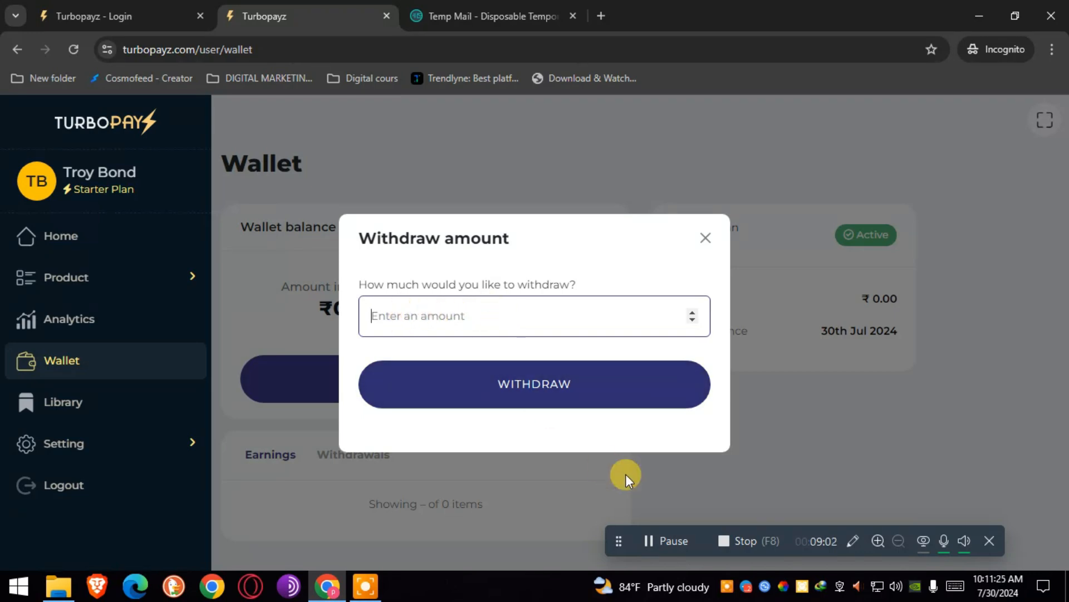
pyautogui.click(703, 241)
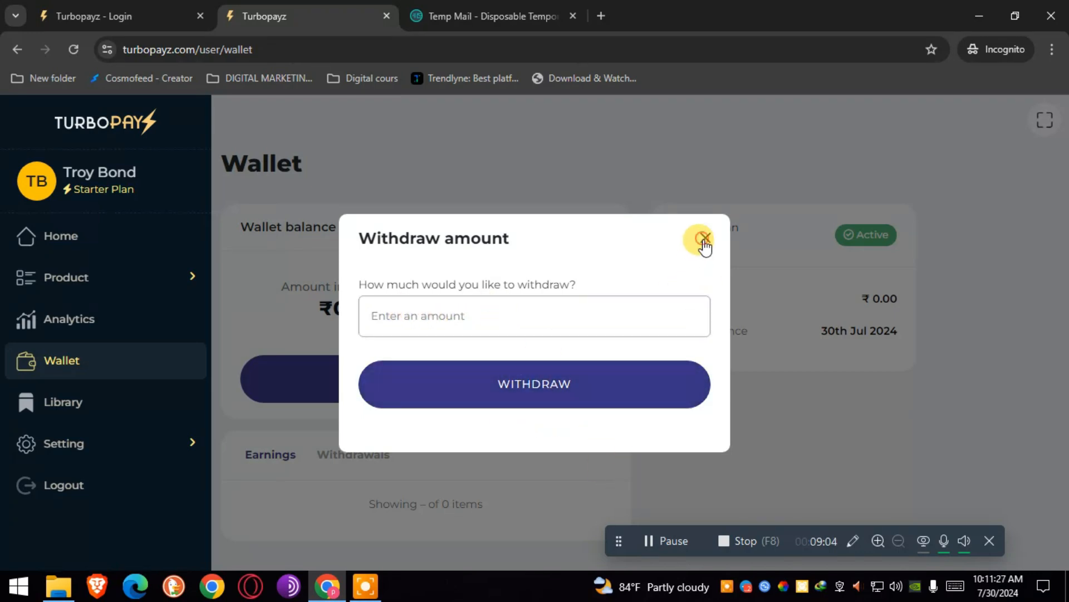